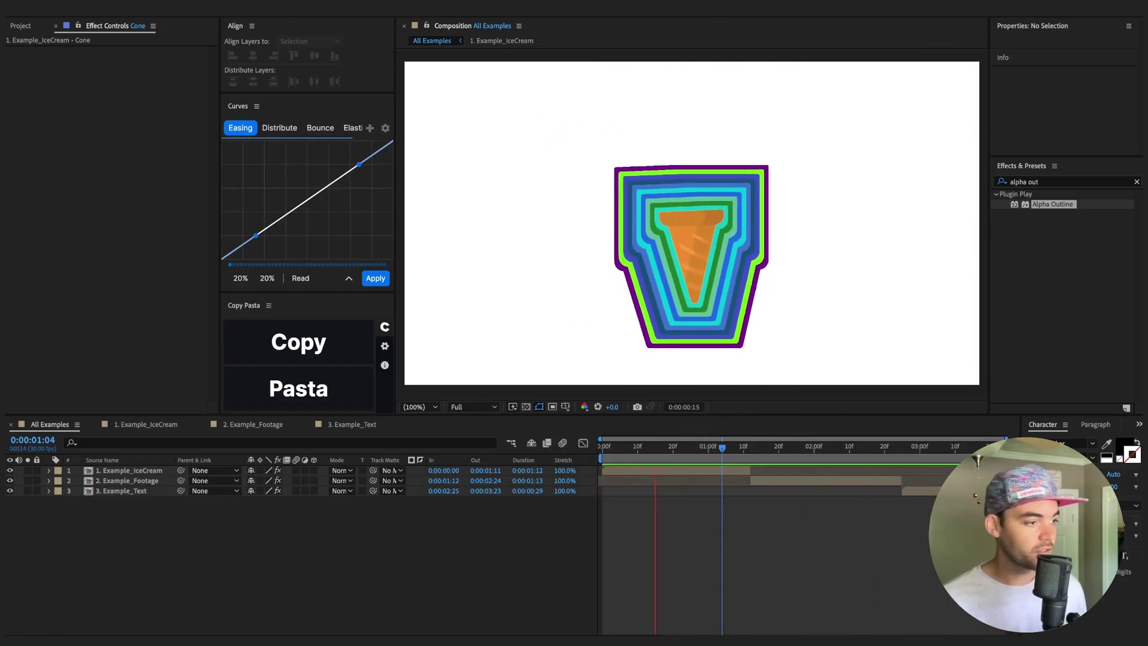
Open Example_IceCream and preview it from 0:00:00:00 for about two seconds.
click(145, 425)
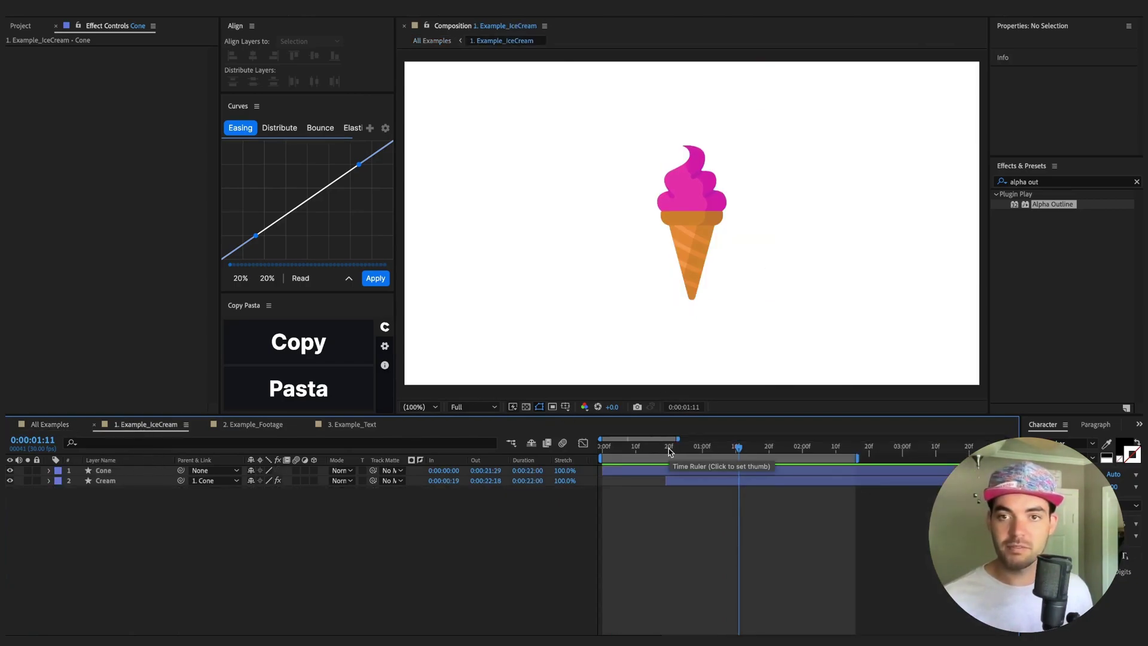
drag(669, 451, 599, 459)
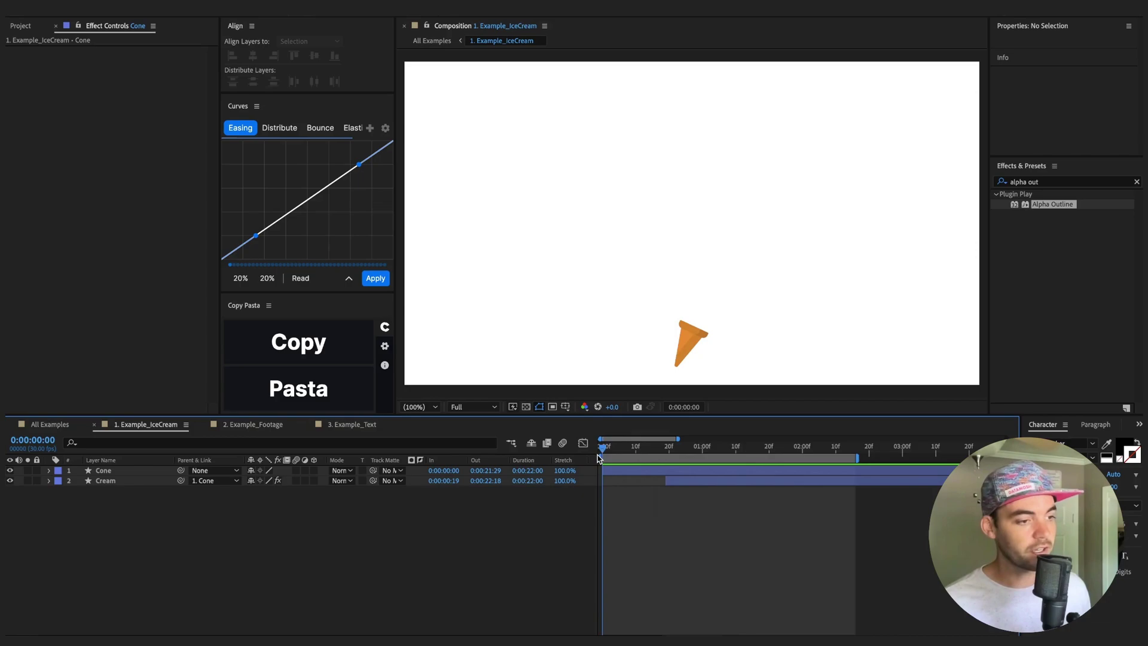
key(space)
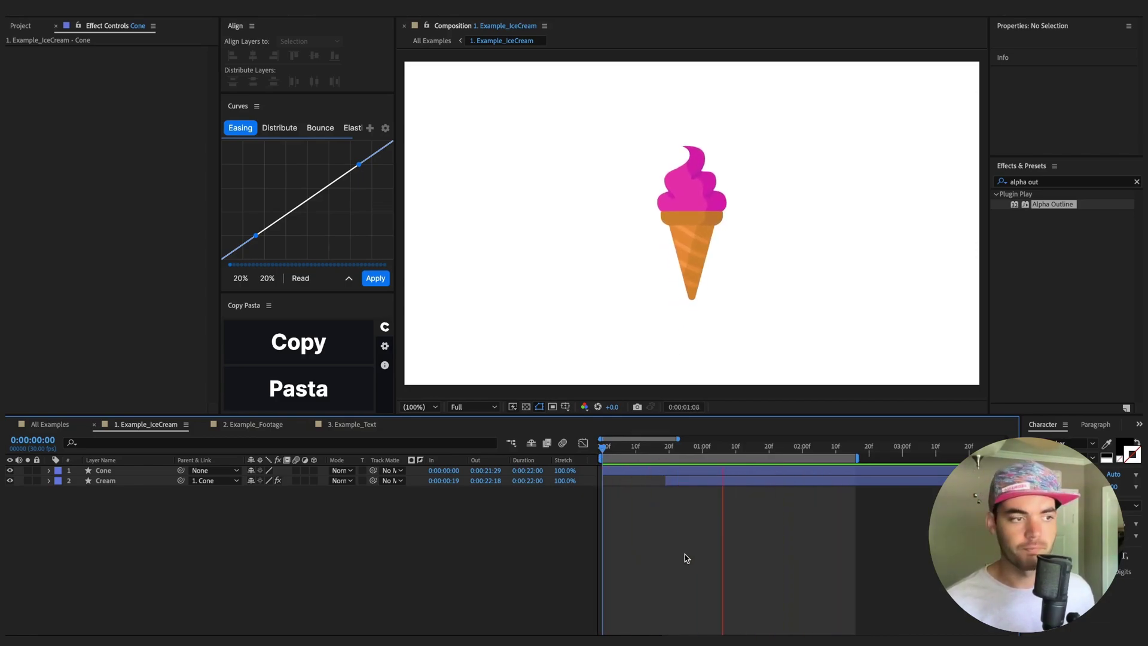
key(space)
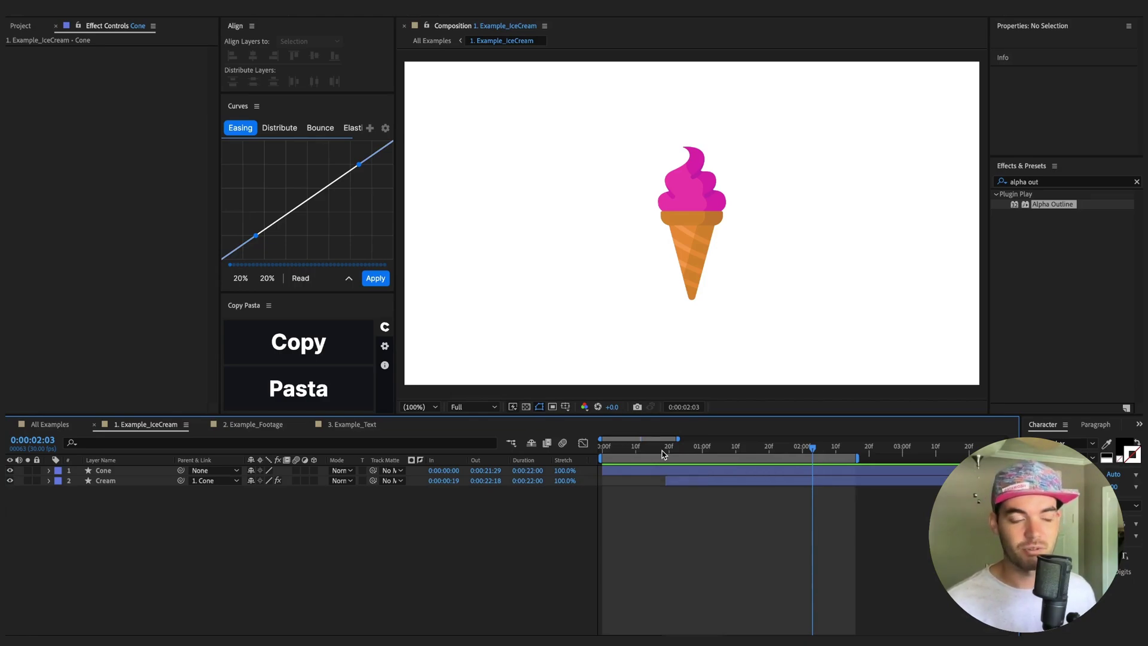
Precompose the selected Cone and Cream layers into one layer named 'Ice cream'.
click(681, 482)
click(663, 472)
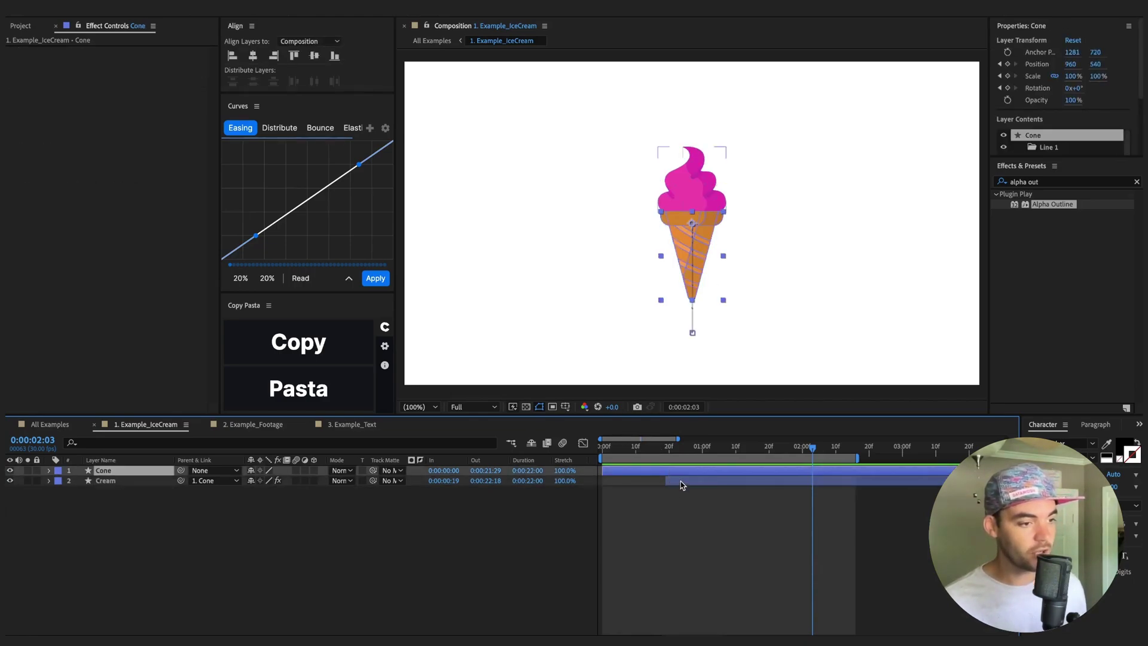
shift+click(682, 482)
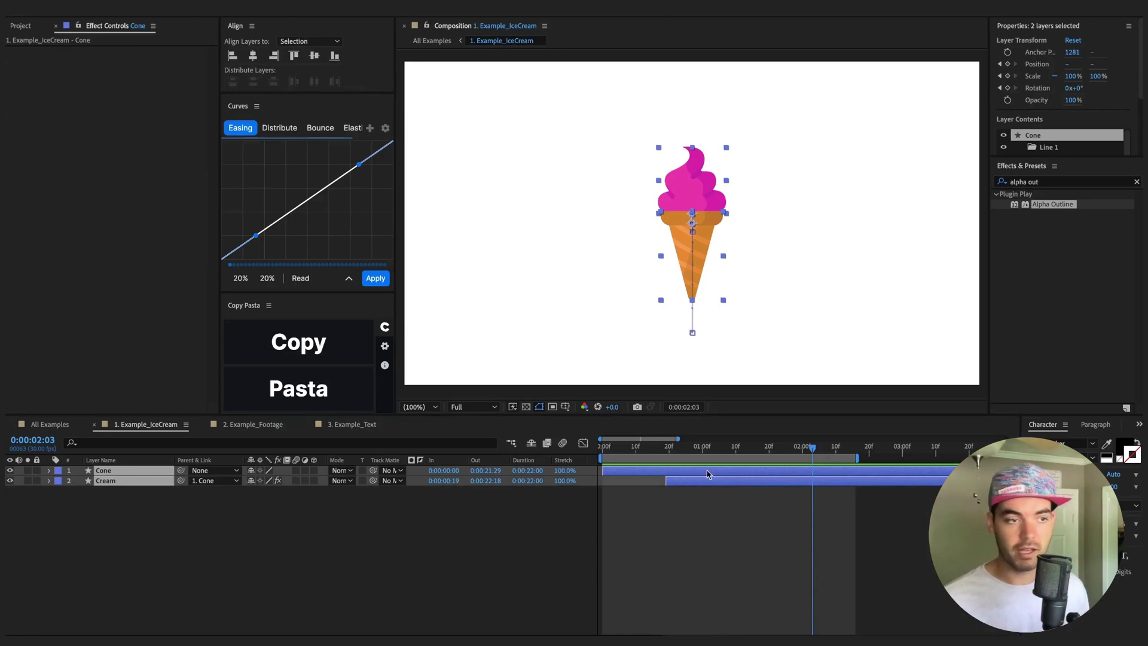
key(ctrl+shift+c)
text(Ice cream)
key(Return)
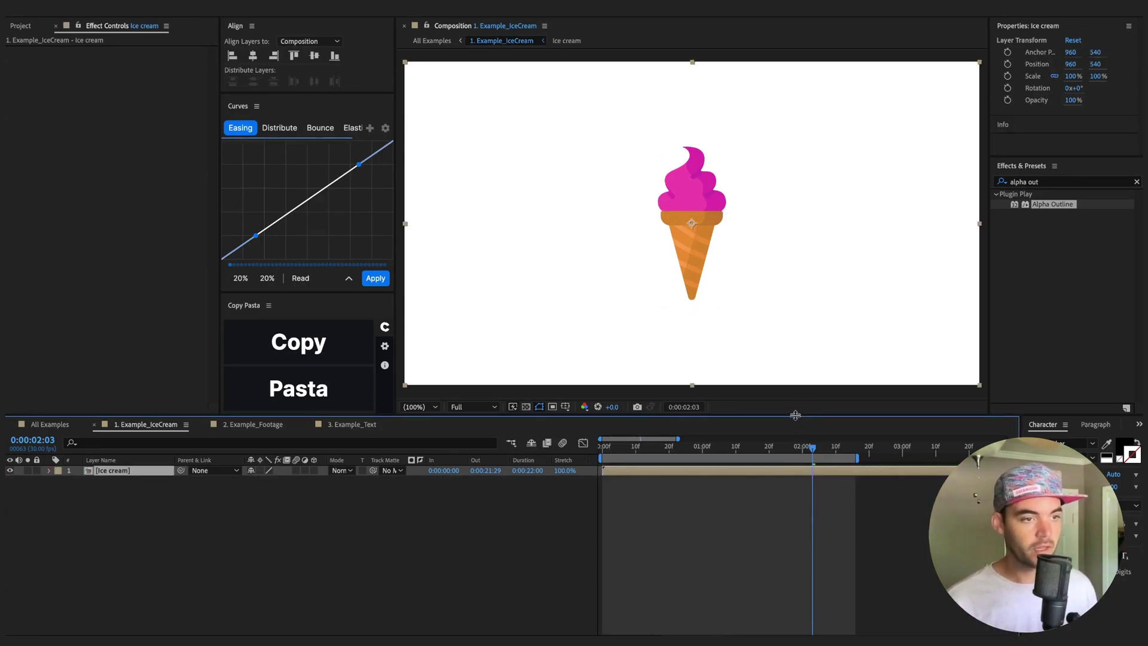
Deselect the layer and look for an outline effect in Effects & Presets.
click(864, 531)
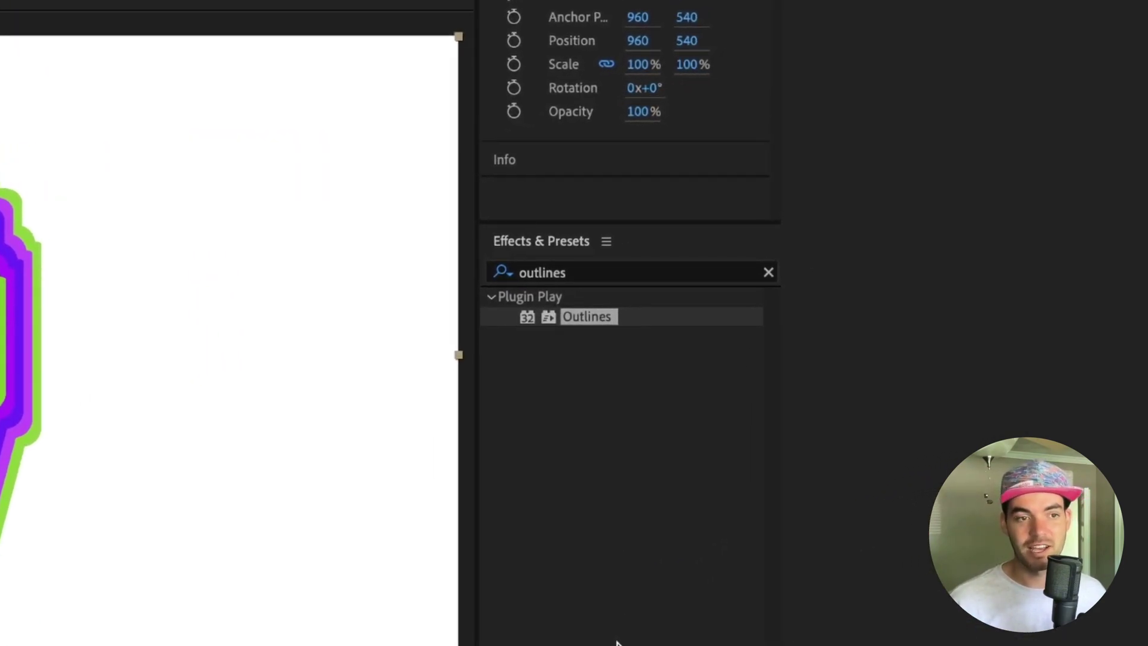
click(583, 385)
drag(573, 321, 597, 367)
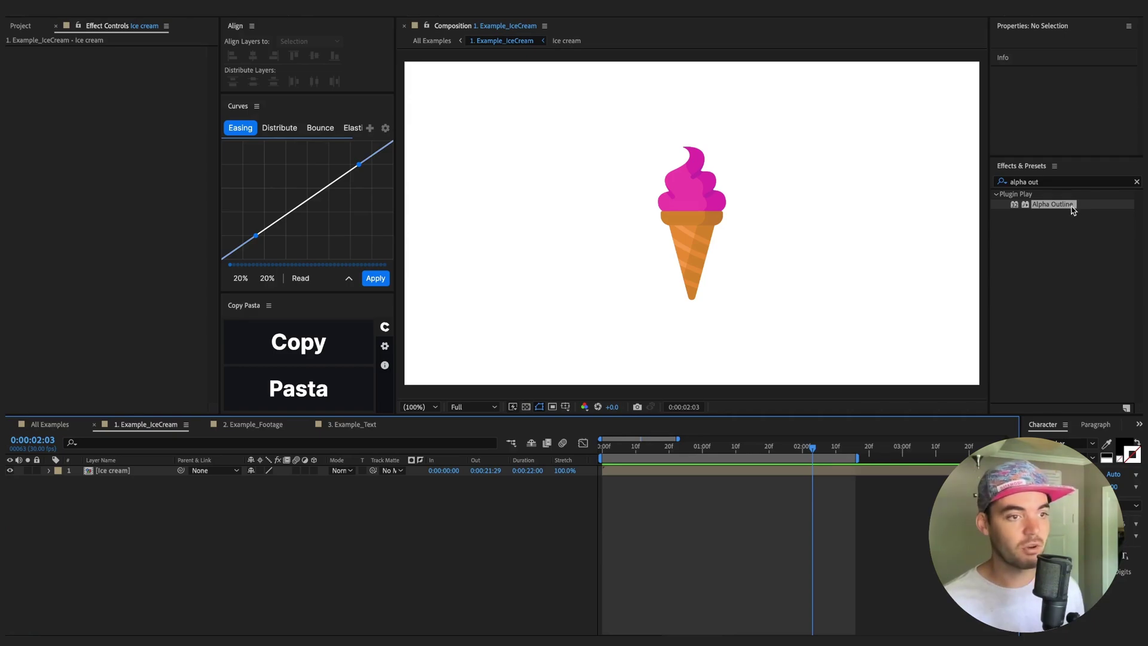
Apply Alpha Outline to the Ice cream layer, show the transparency grid, and disable the effect.
drag(1068, 207, 722, 476)
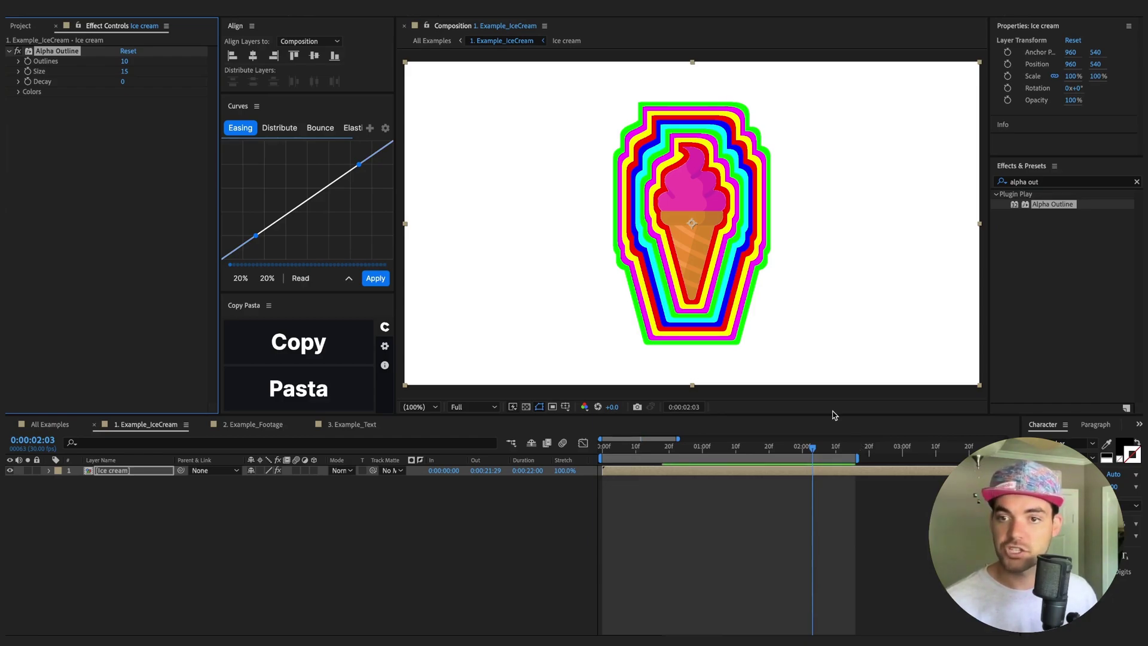
click(526, 408)
click(18, 52)
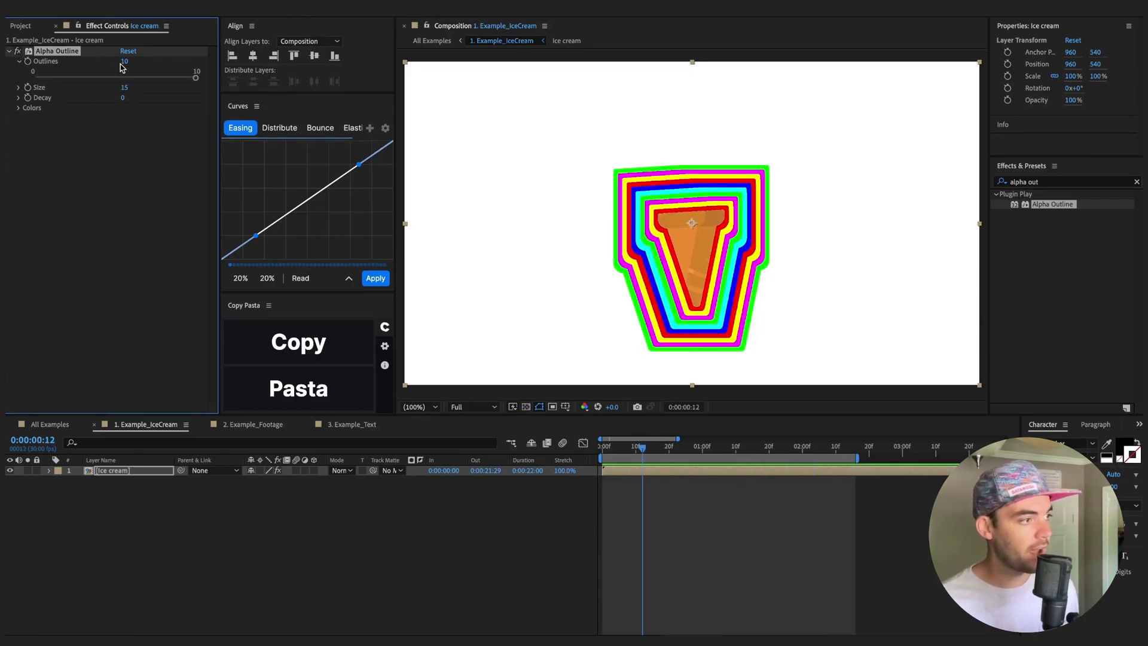
Try 2 outlines in Alpha Outline, then return the count to 10.
click(124, 62)
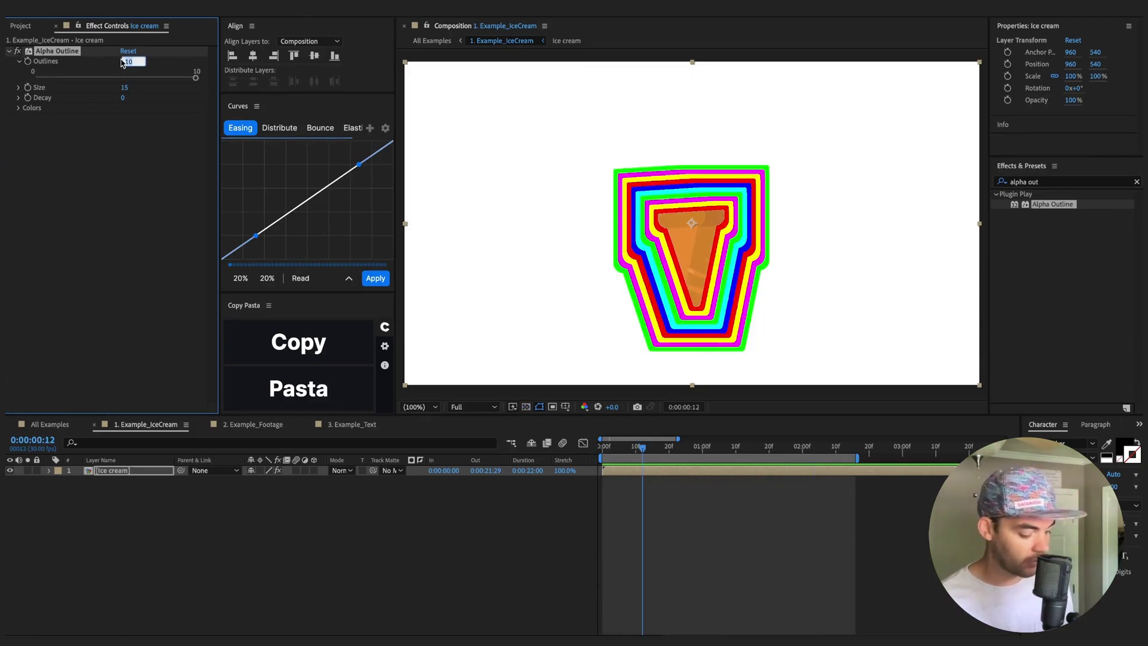
text(2)
key(Return)
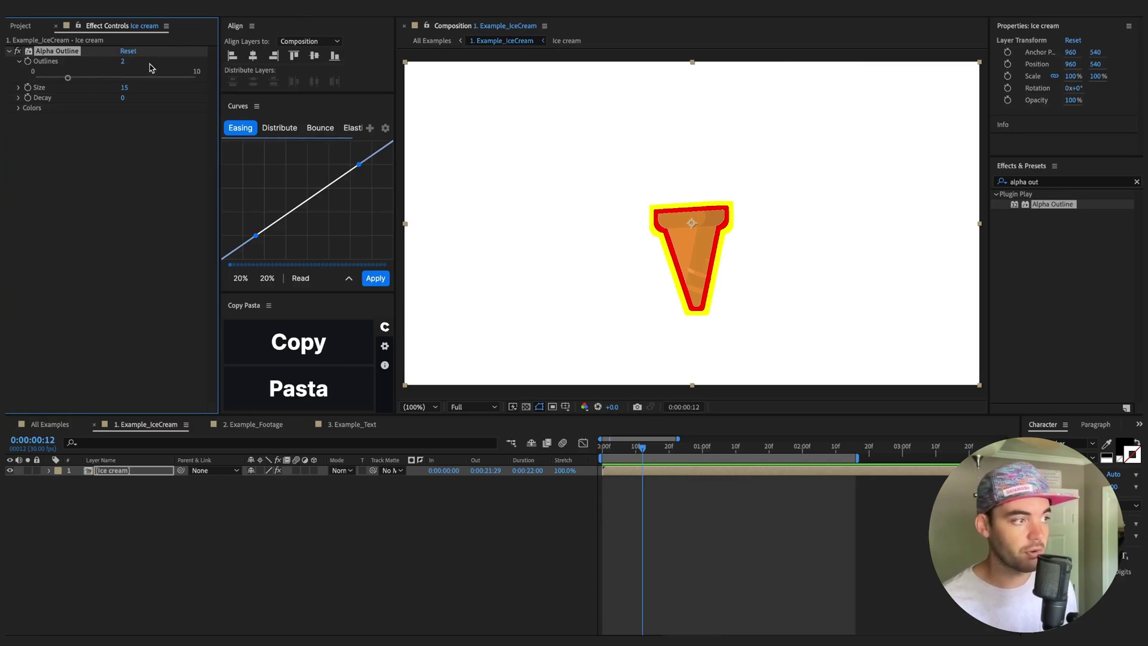
click(124, 62)
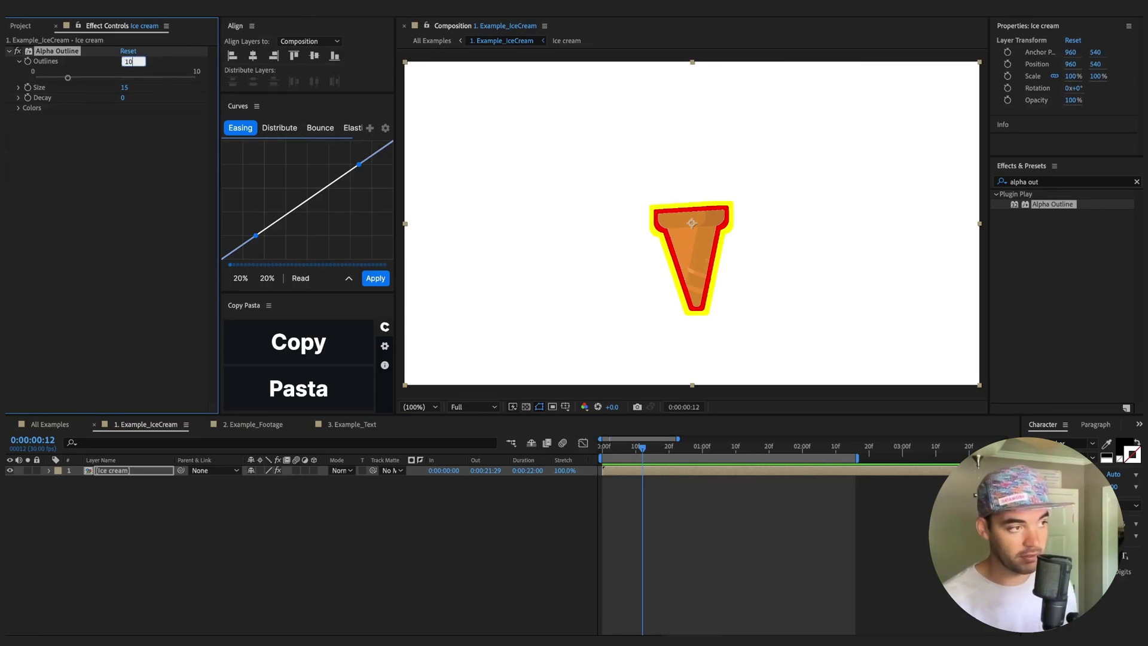
key(Return)
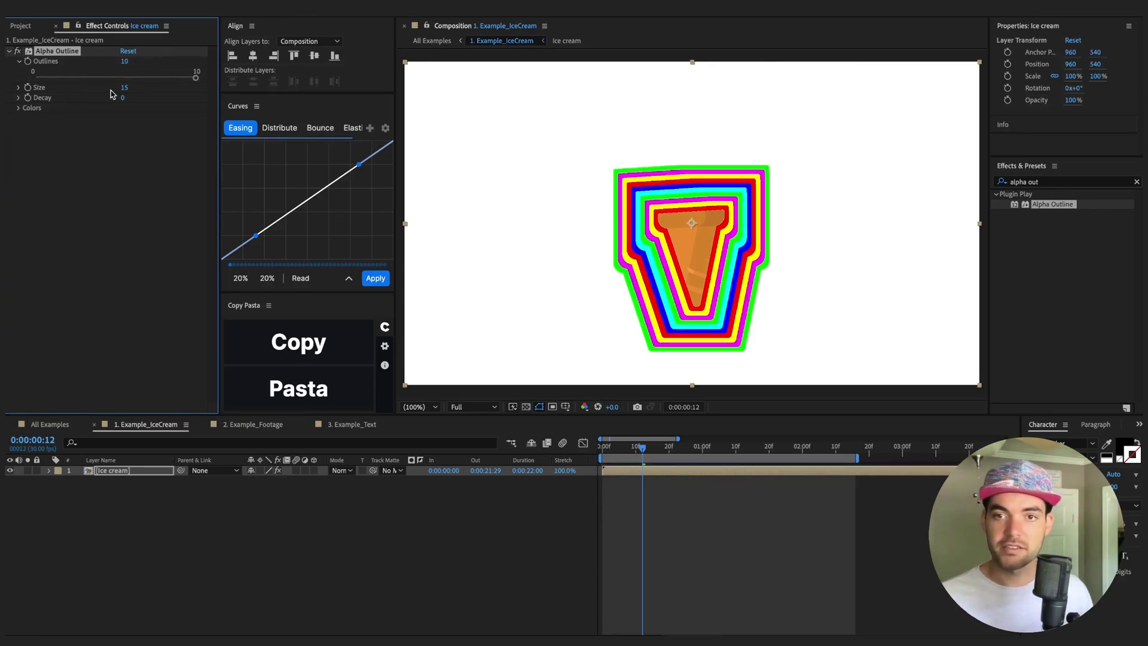
Widen the rings to Size 28 and lower Decay to -62 so outer rings thicken.
mouse_move(123, 88)
mouse_down()
mouse_move(133, 93)
mouse_move(113, 88)
mouse_move(123, 103)
mouse_up()
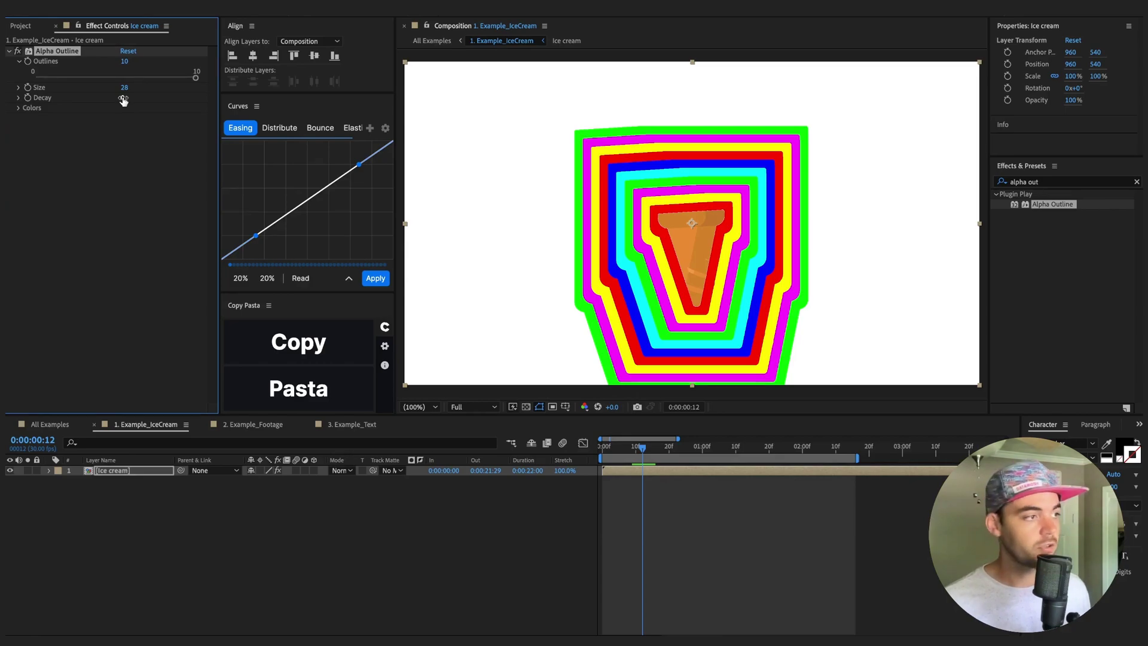
drag(134, 98, 155, 97)
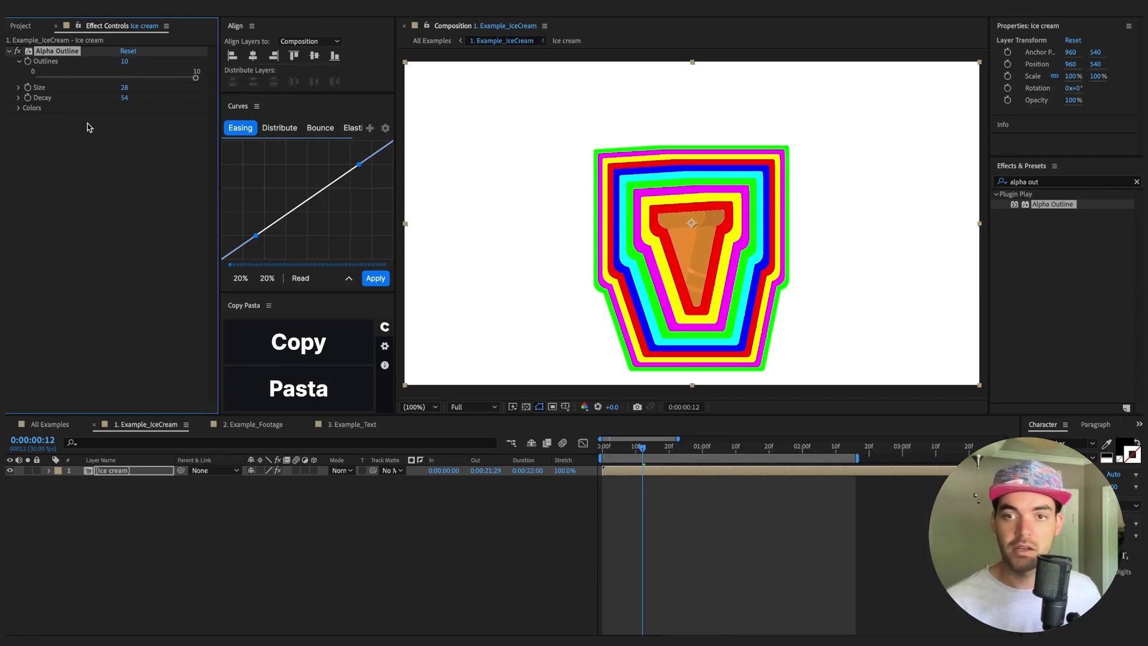
drag(124, 98, 71, 100)
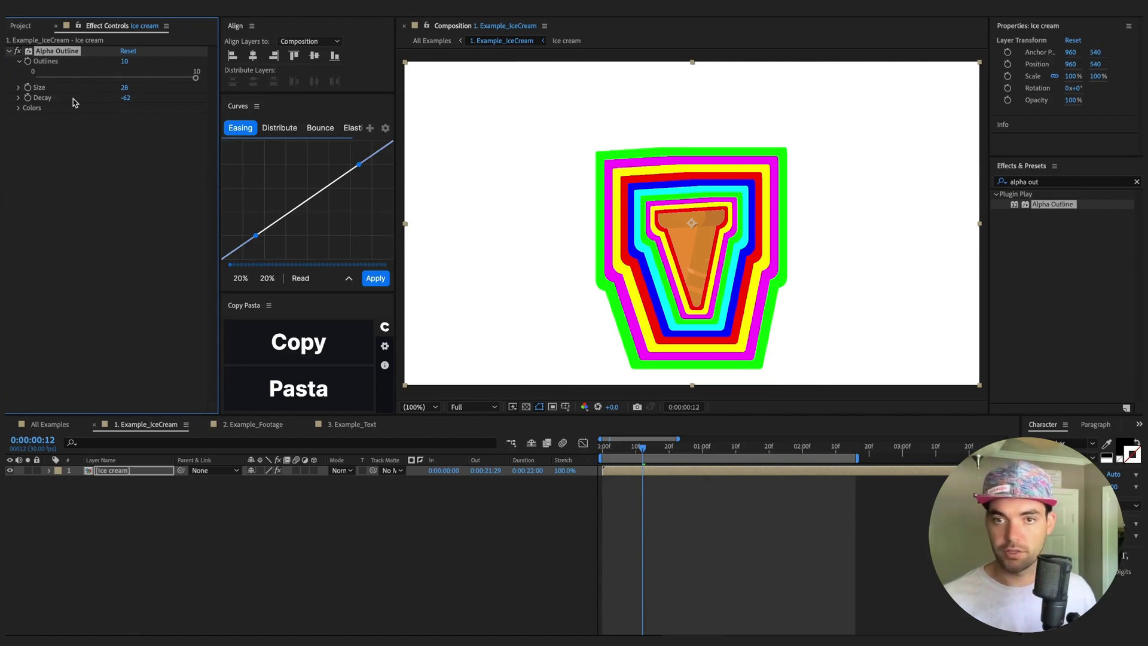
click(19, 109)
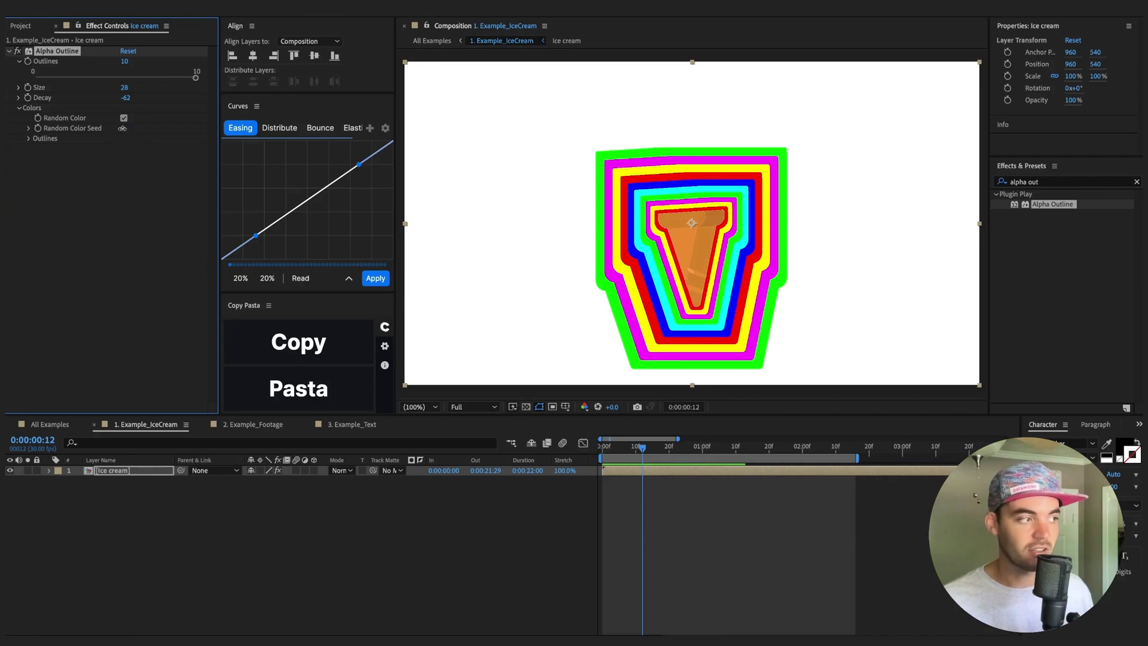
Step the Random Color Seed up to 23 and expand the individual outline colours.
click(126, 131)
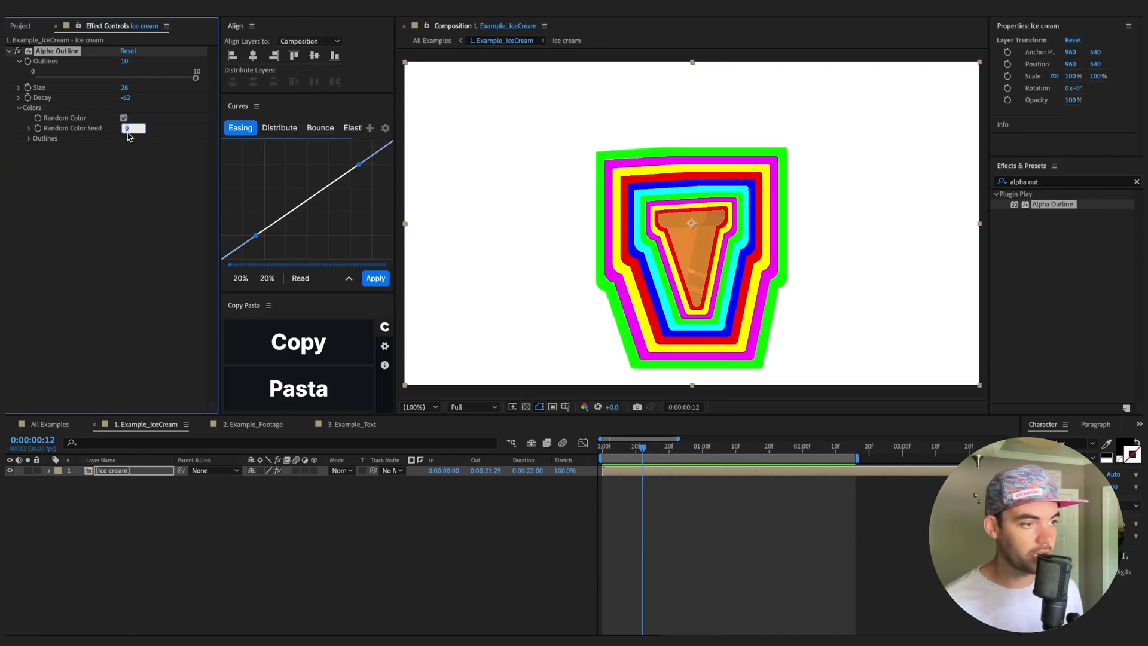
key(Up)
key(Up)
key(Up)
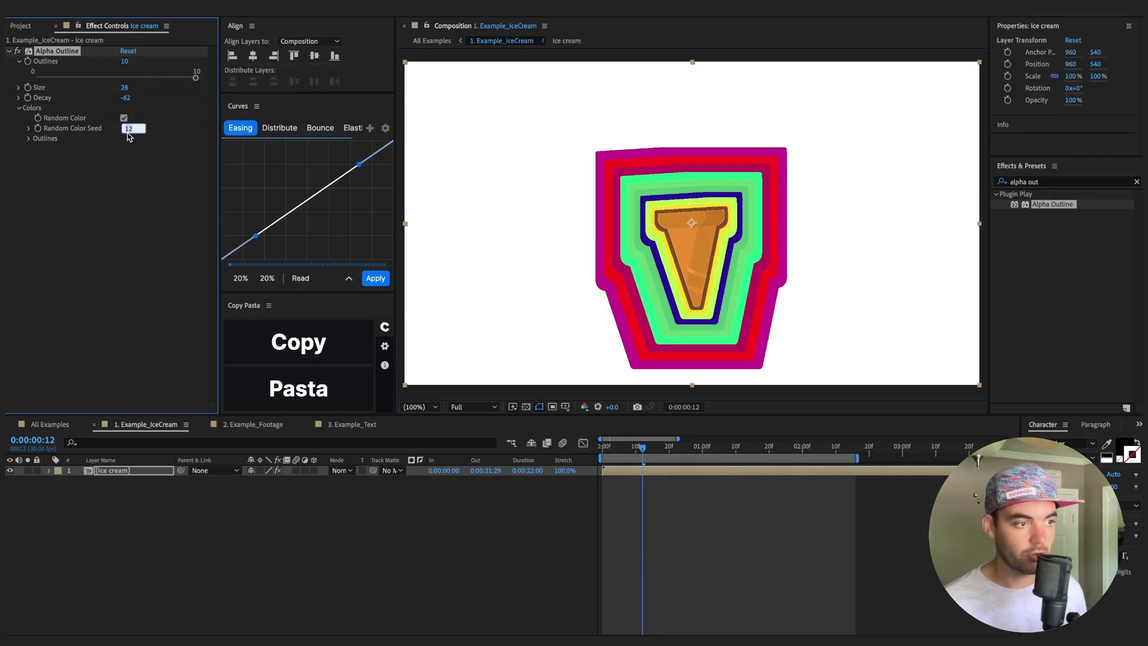
key(Up)
key(Up)
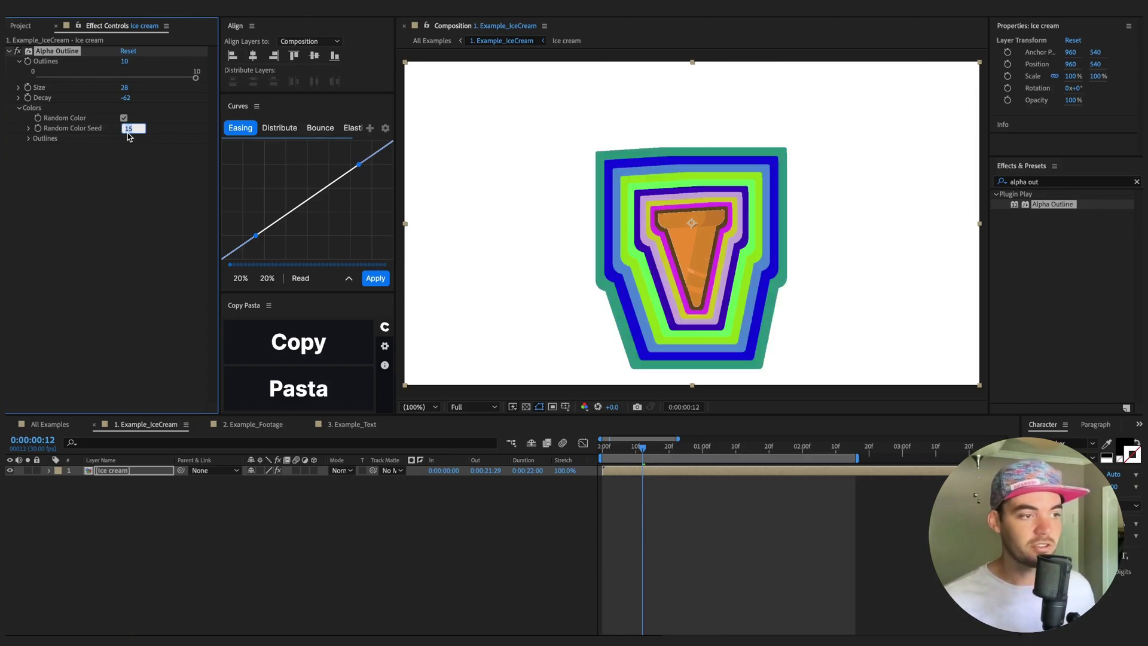
key(Up)
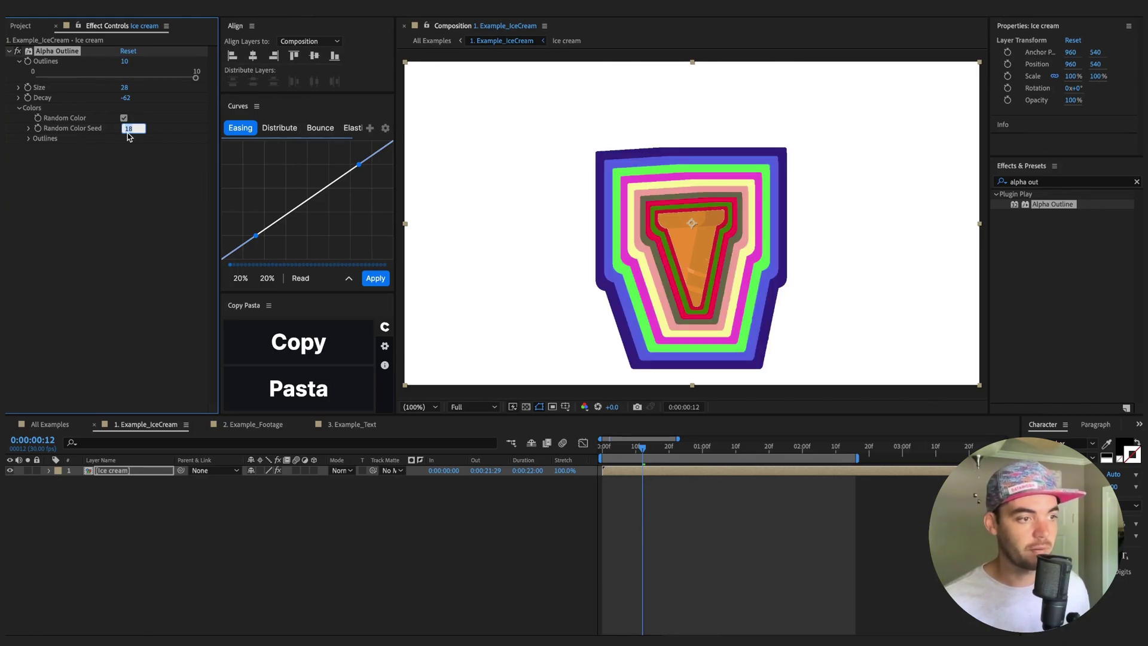
key(Up)
key(Up)
key(Up)
key(Up)
key(Up)
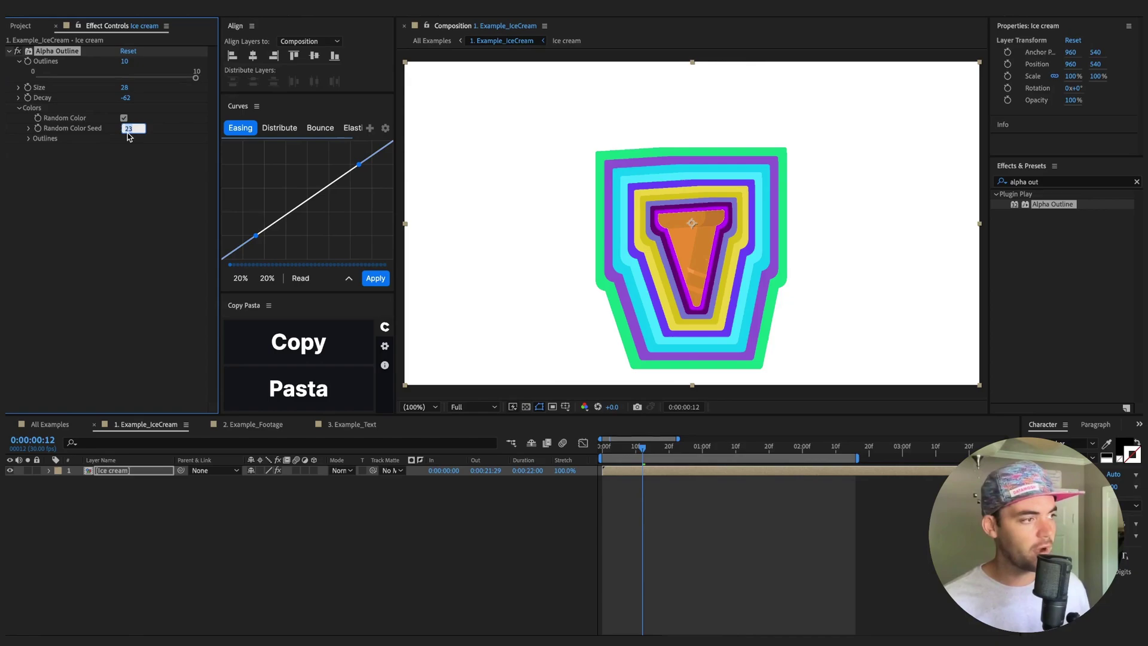
click(29, 138)
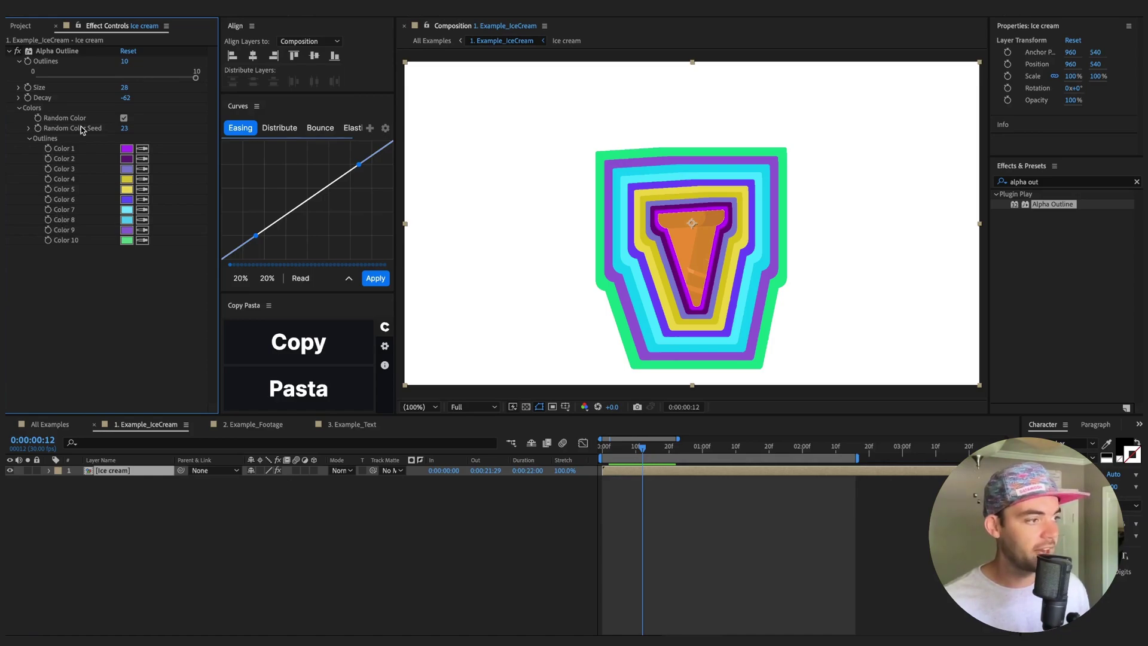
Turn off Random Color and make Color 1 a pale mint.
click(124, 117)
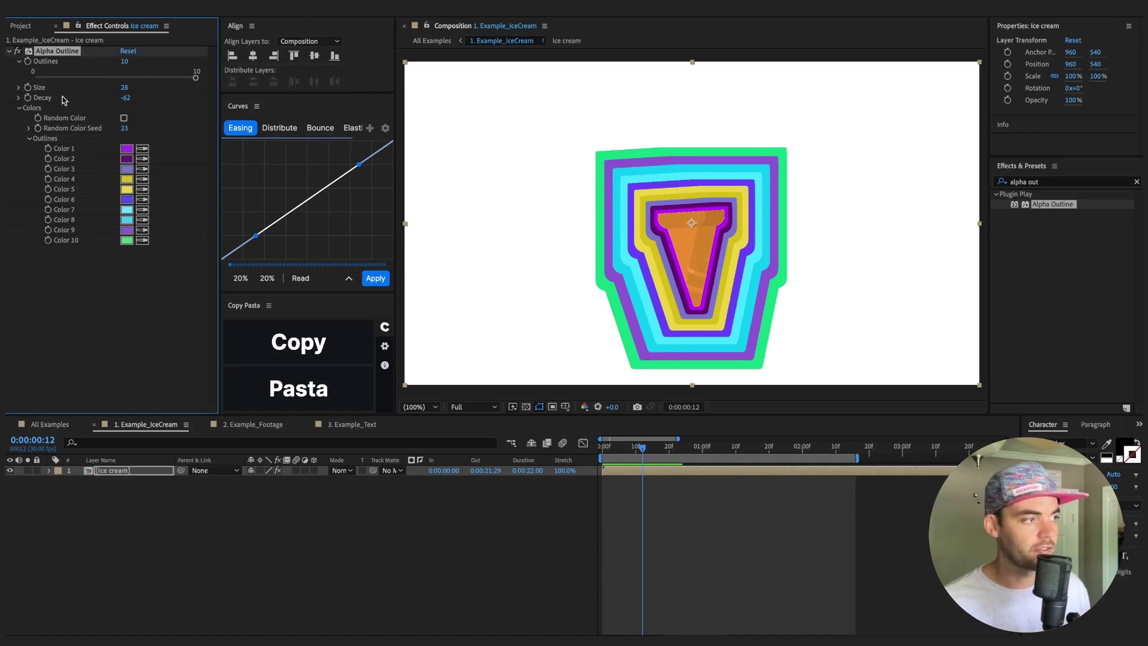
click(126, 149)
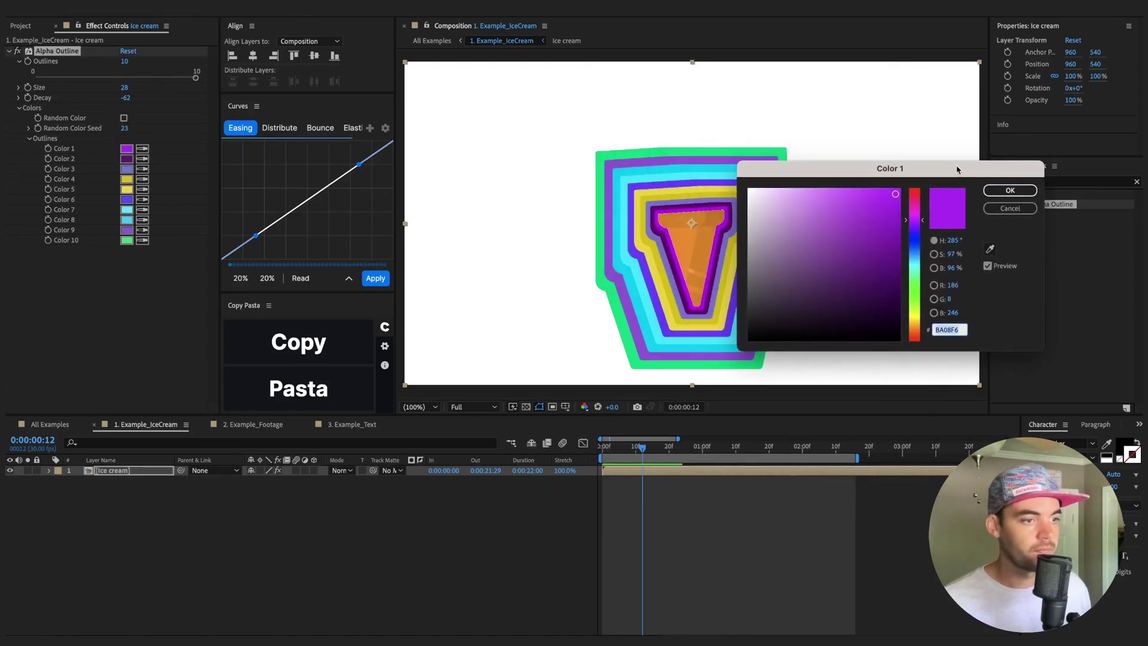
click(915, 273)
click(824, 204)
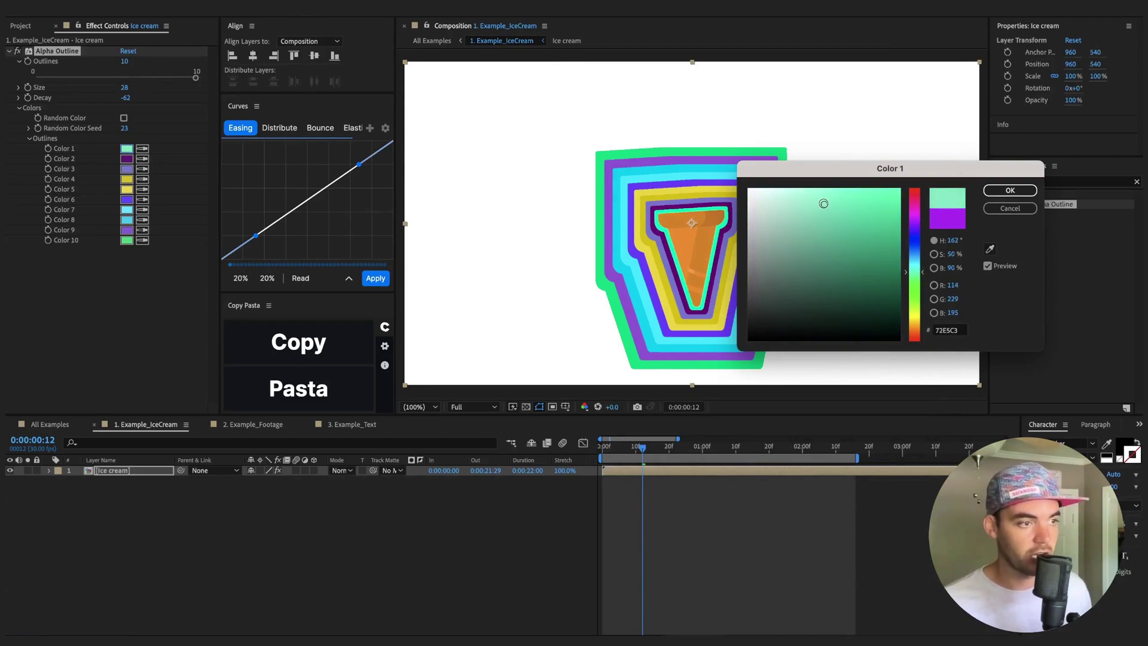
drag(823, 203, 800, 186)
click(1010, 190)
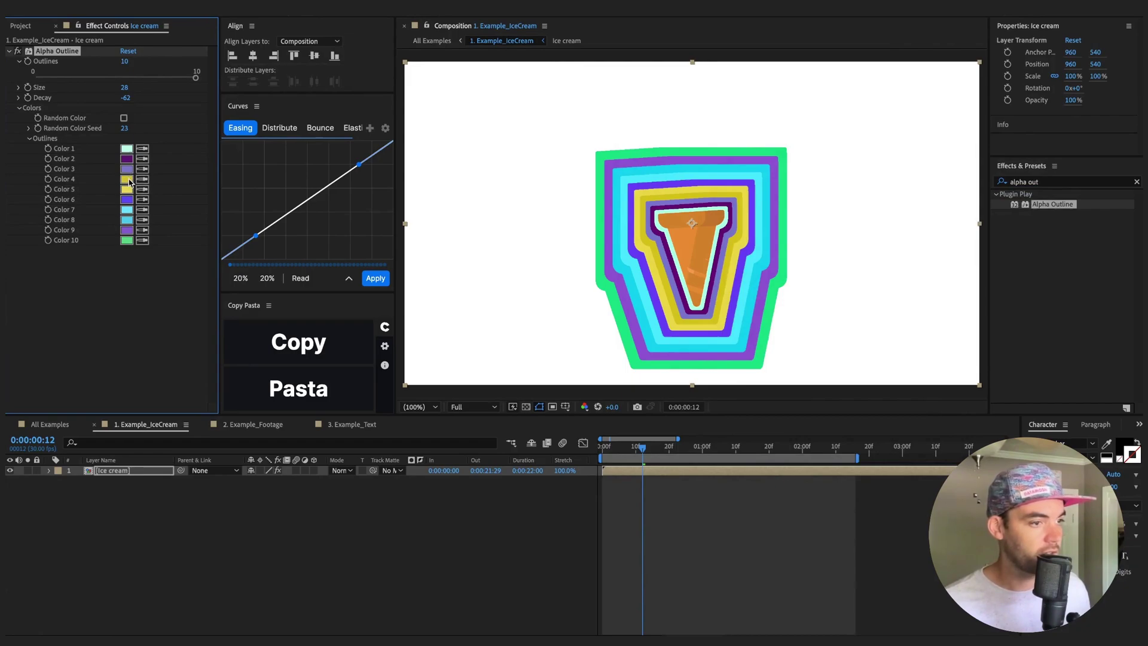
Change Color 4 to a vivid yellow and Color 5 to cyan.
click(128, 180)
drag(886, 221, 895, 199)
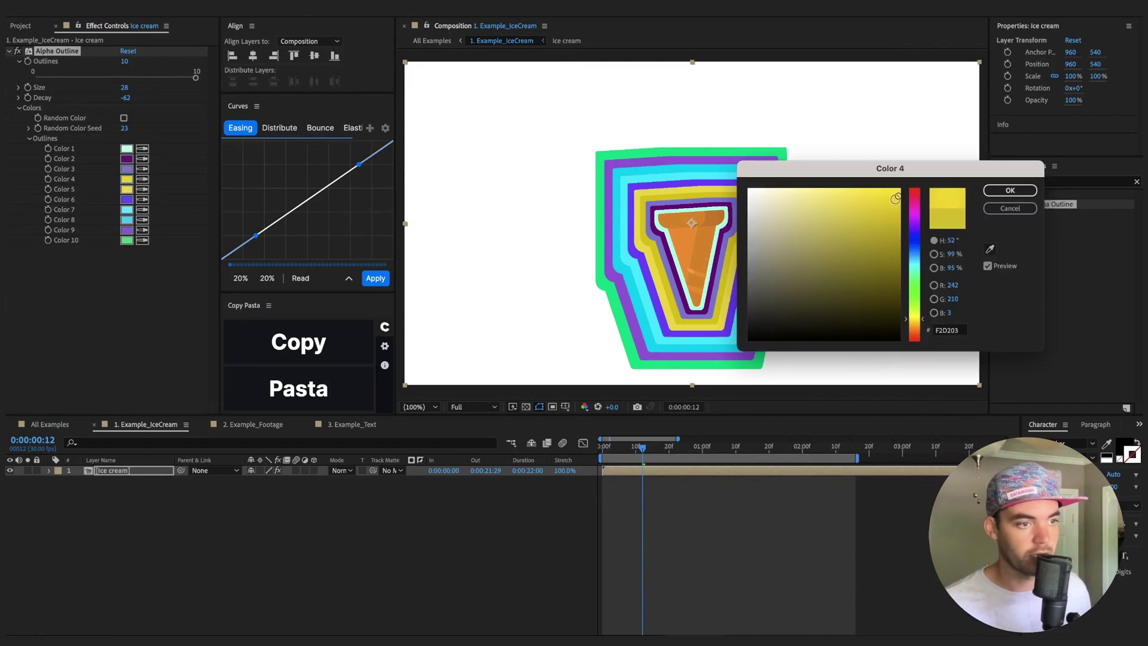
click(1010, 191)
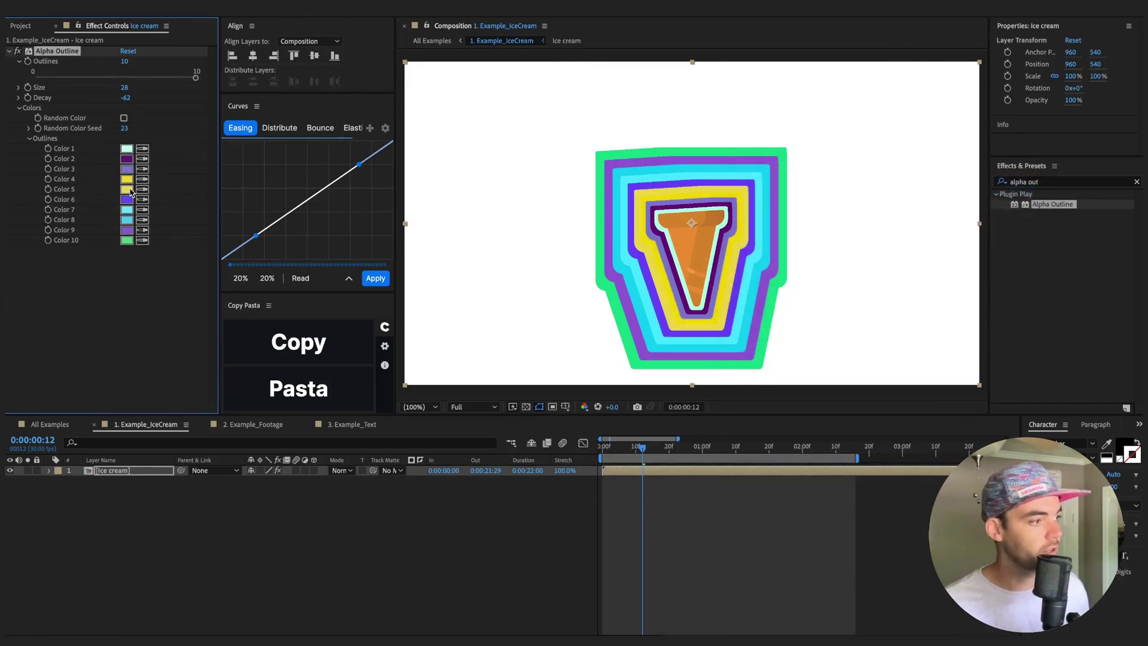
click(128, 190)
click(914, 261)
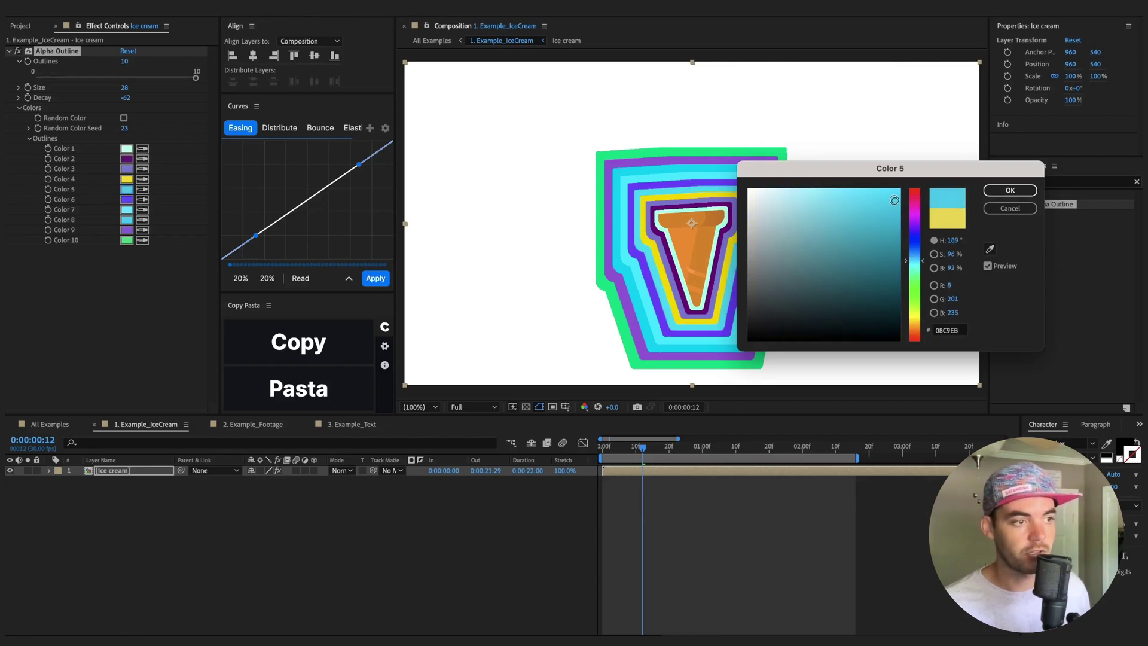
click(1012, 192)
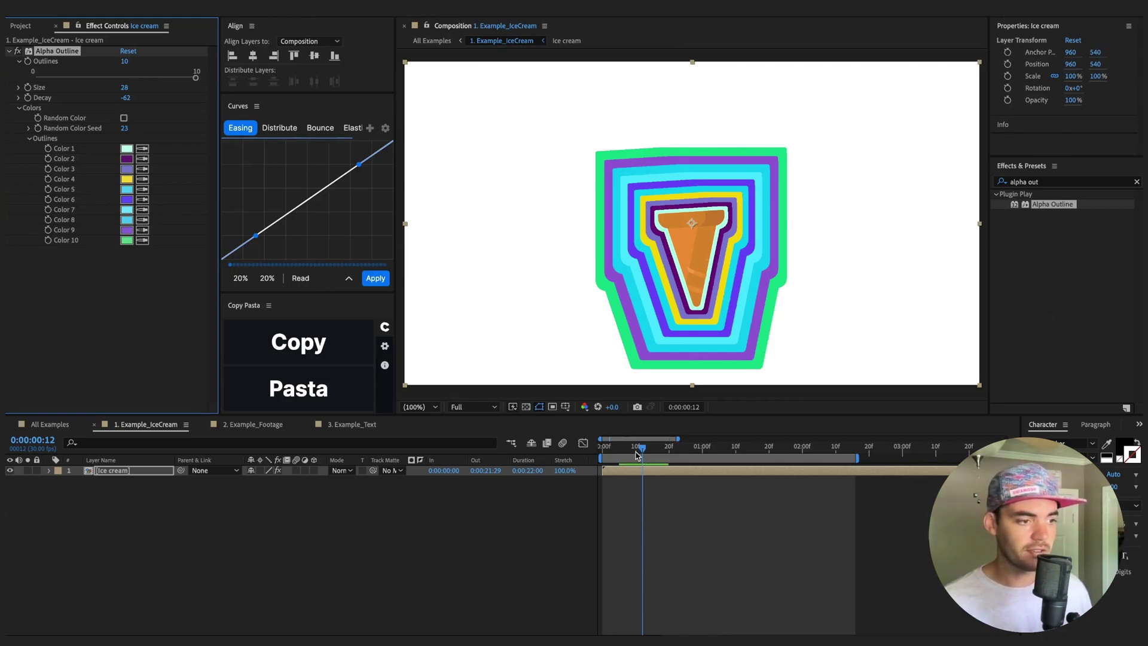
Preview the recoloured rings from an earlier frame, then deselect the Ice cream layer.
drag(640, 453, 602, 453)
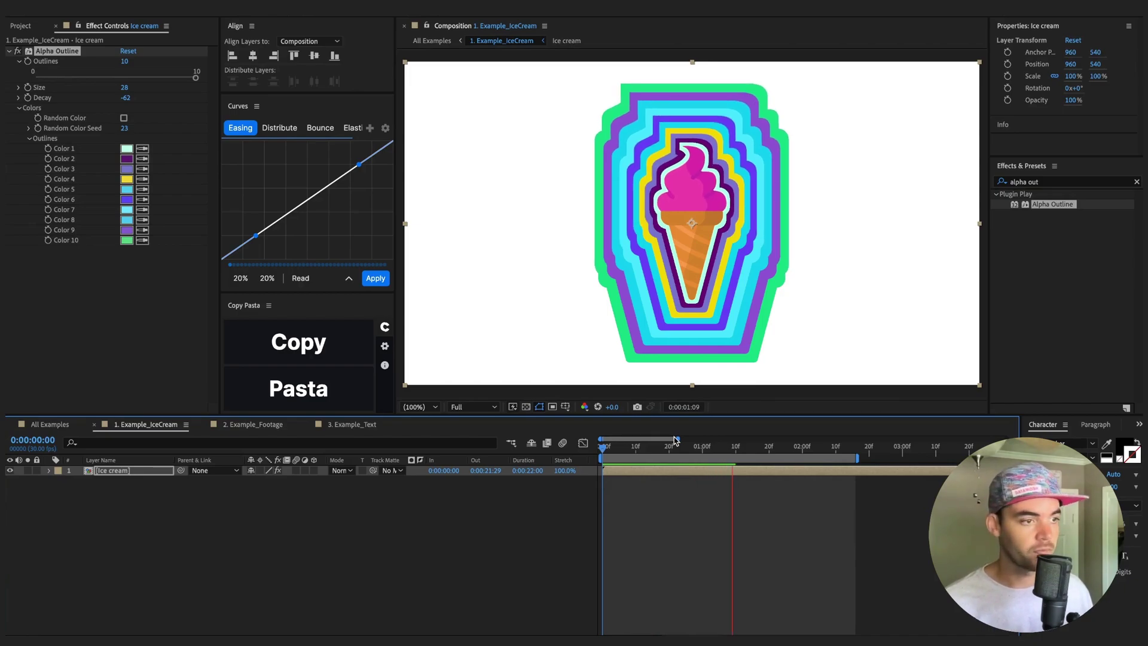
key(space)
click(722, 555)
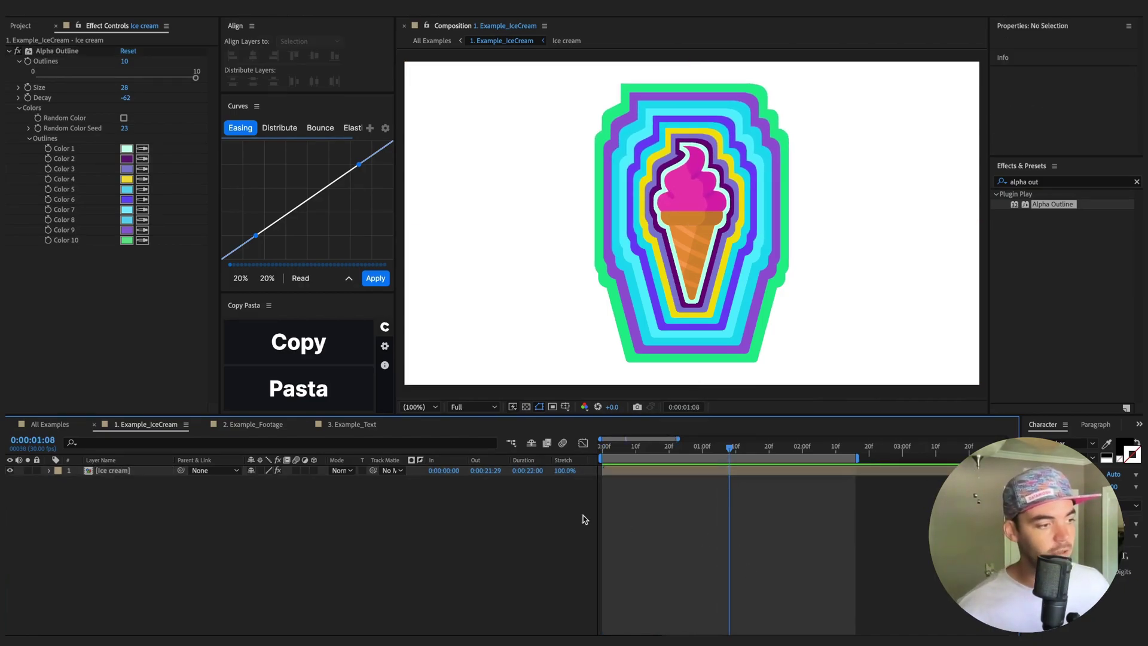
Switch to 2. Example_Footage, check the dancer's key against transparency, and select Adjustment Layer 2.
click(278, 431)
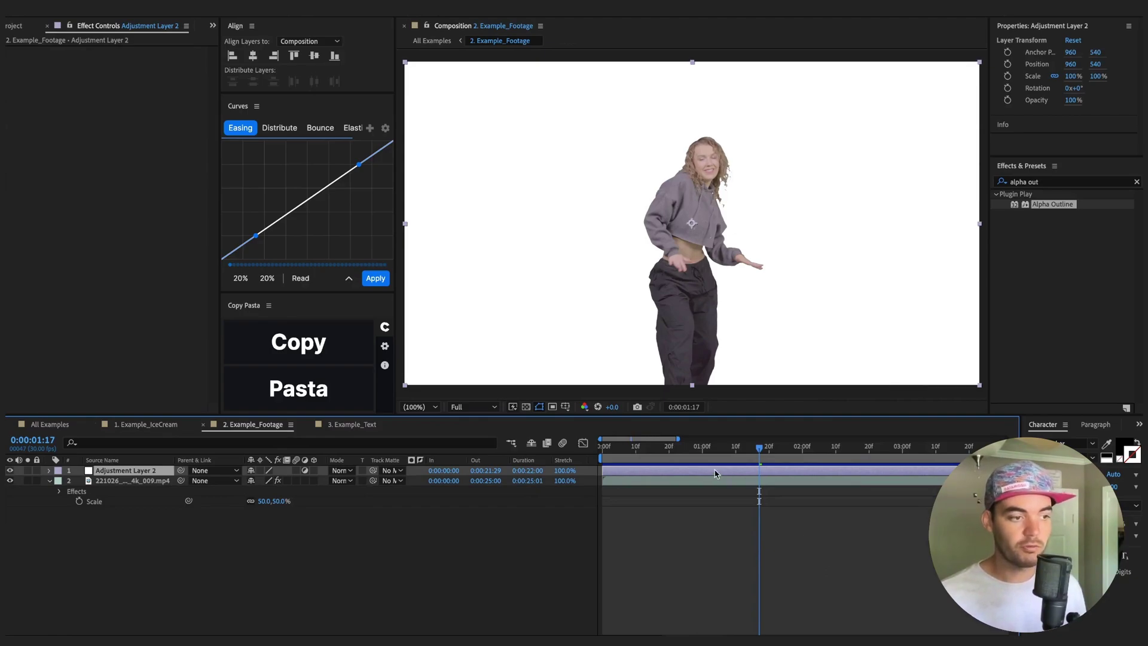
click(524, 409)
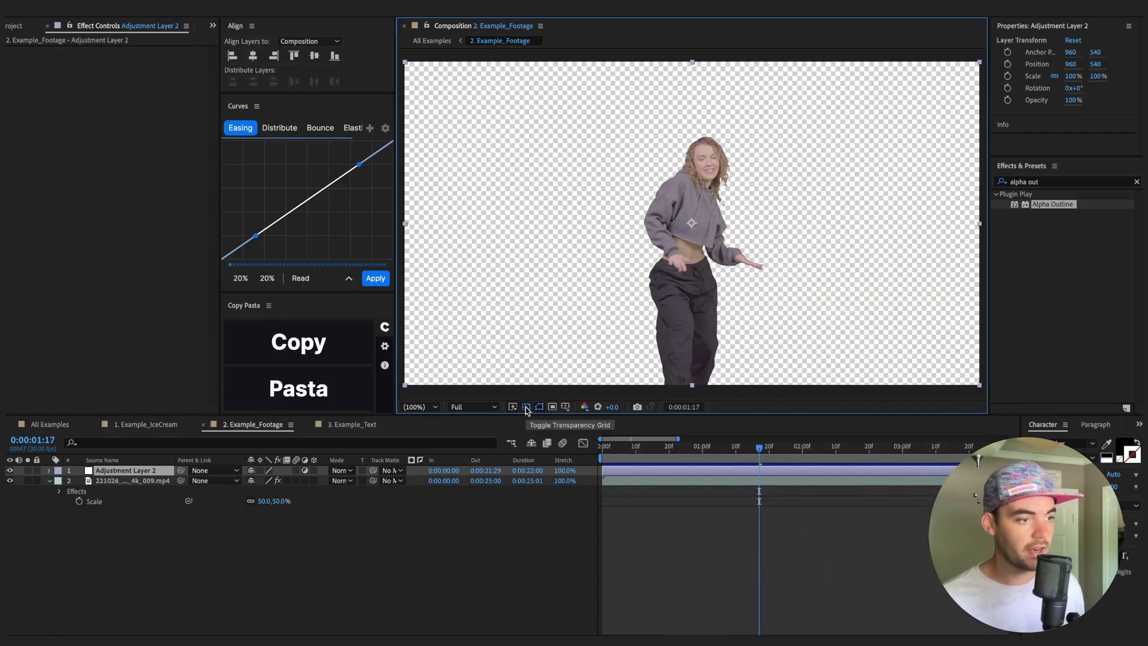
click(524, 409)
click(137, 482)
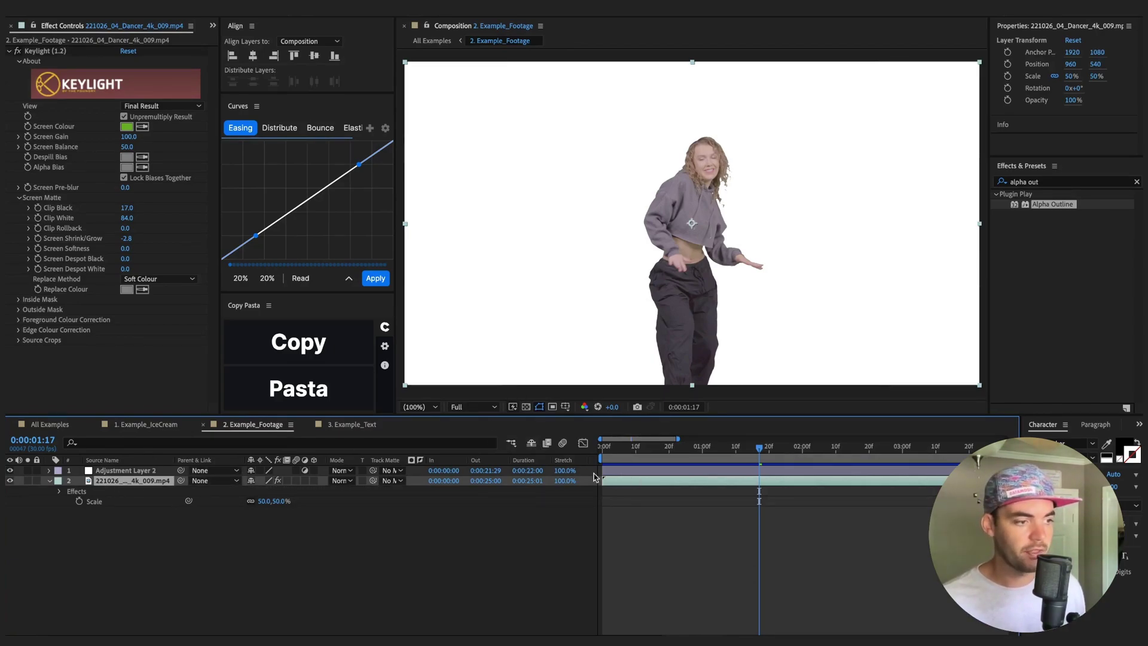
click(527, 409)
click(526, 409)
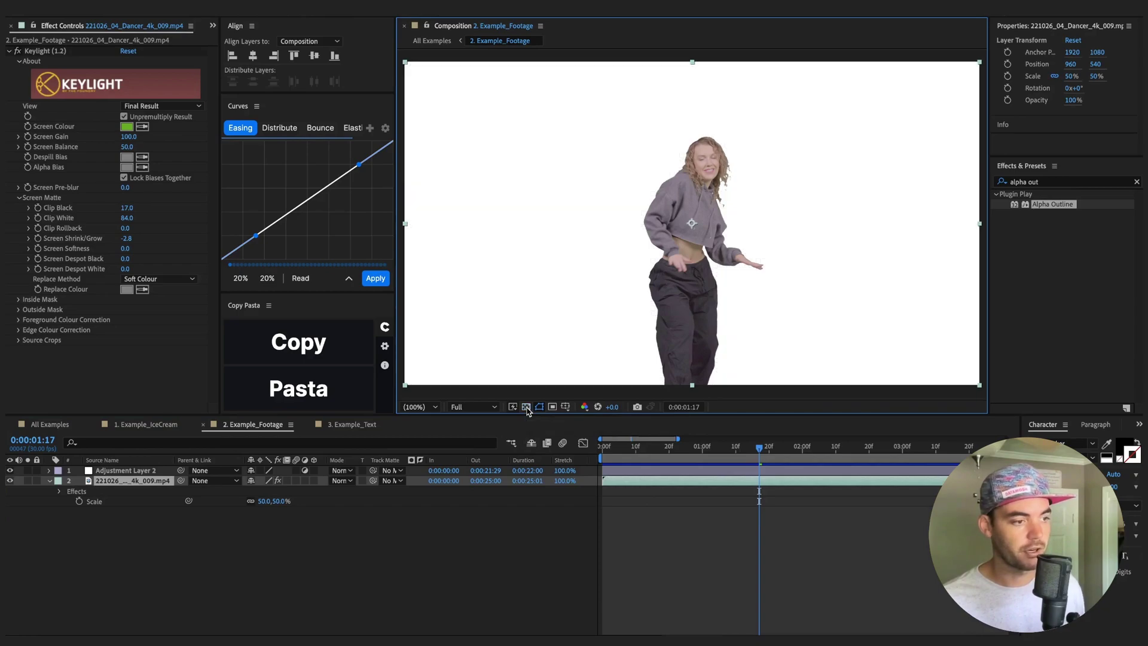
click(123, 472)
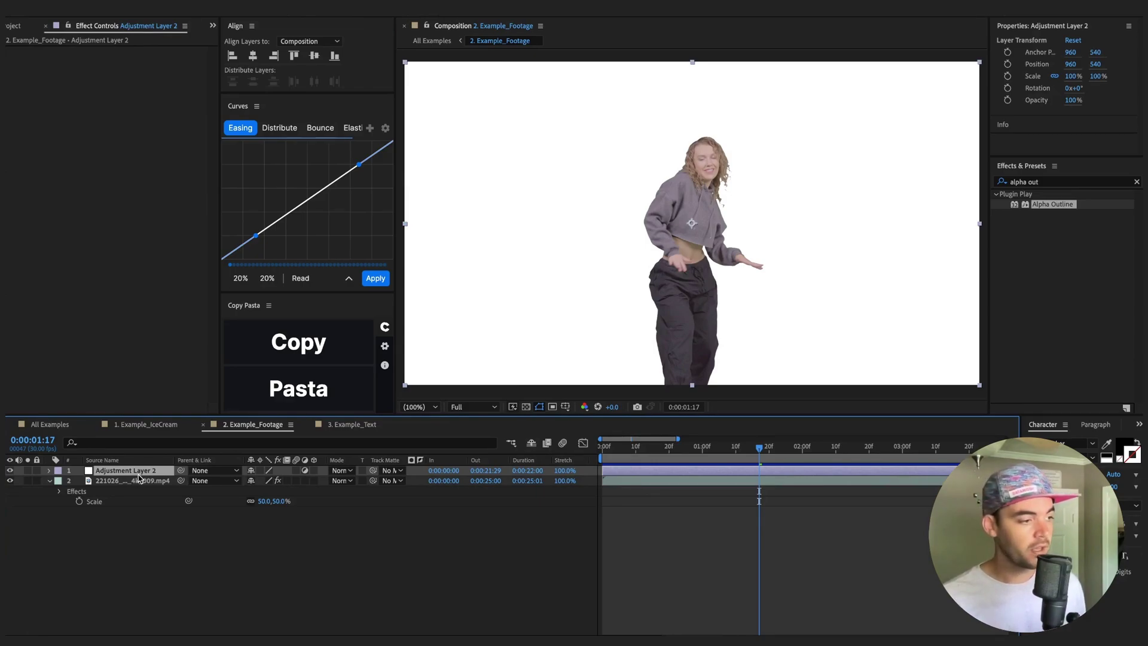
click(138, 482)
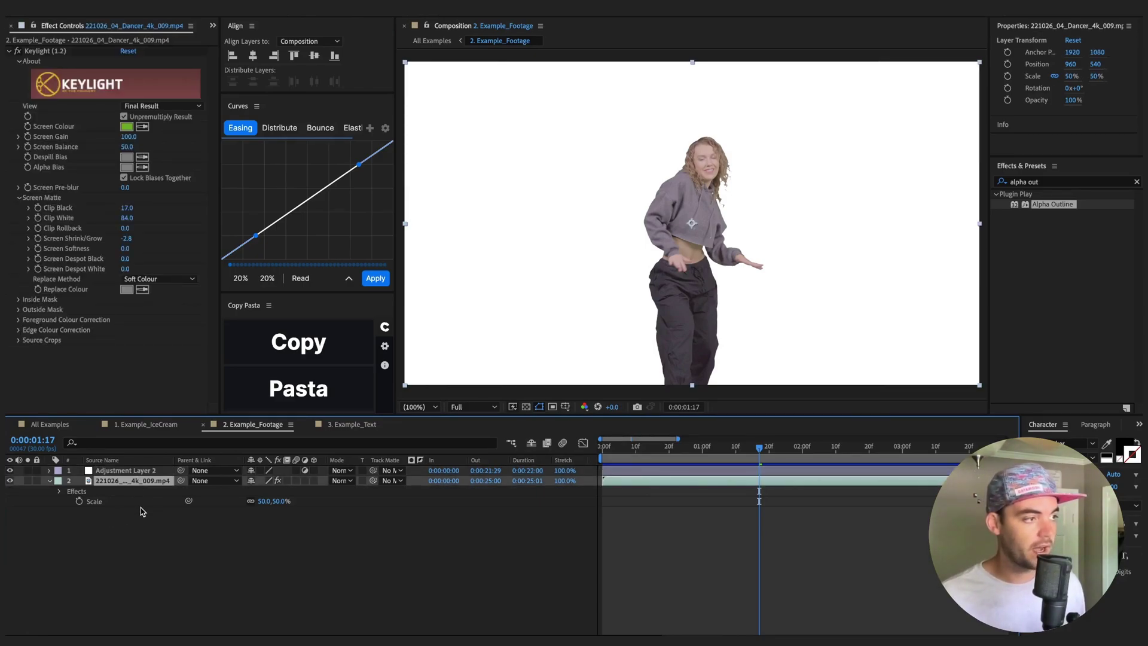
click(130, 472)
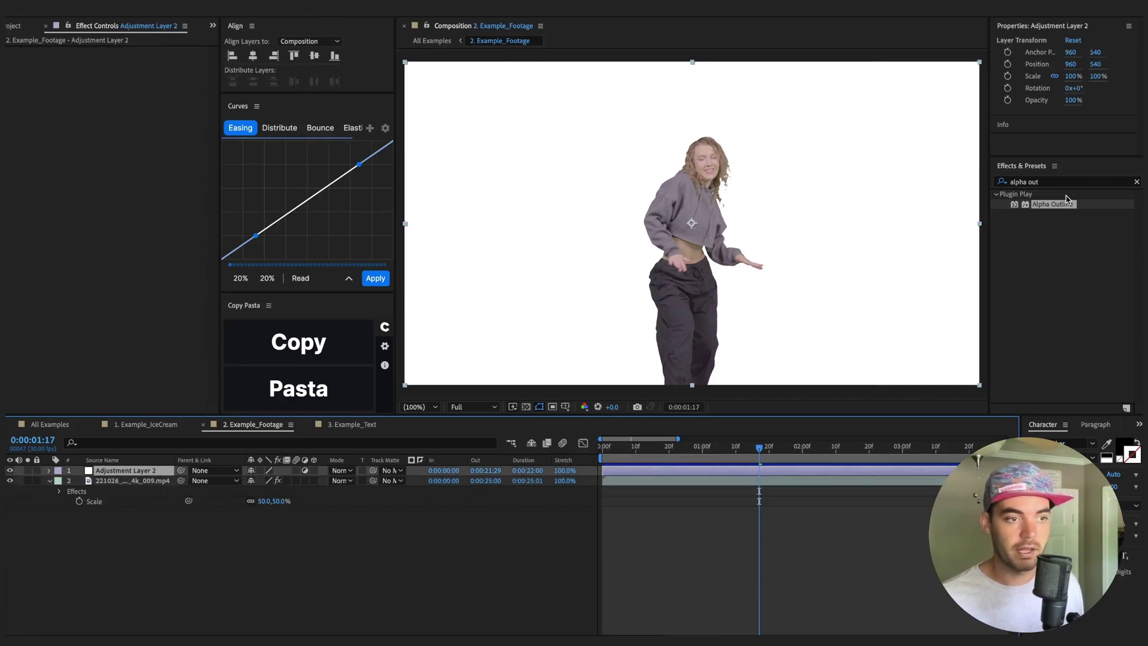
Apply Alpha Outline to Adjustment Layer 2 with Size 40 and Decay -74.
drag(1054, 207, 758, 472)
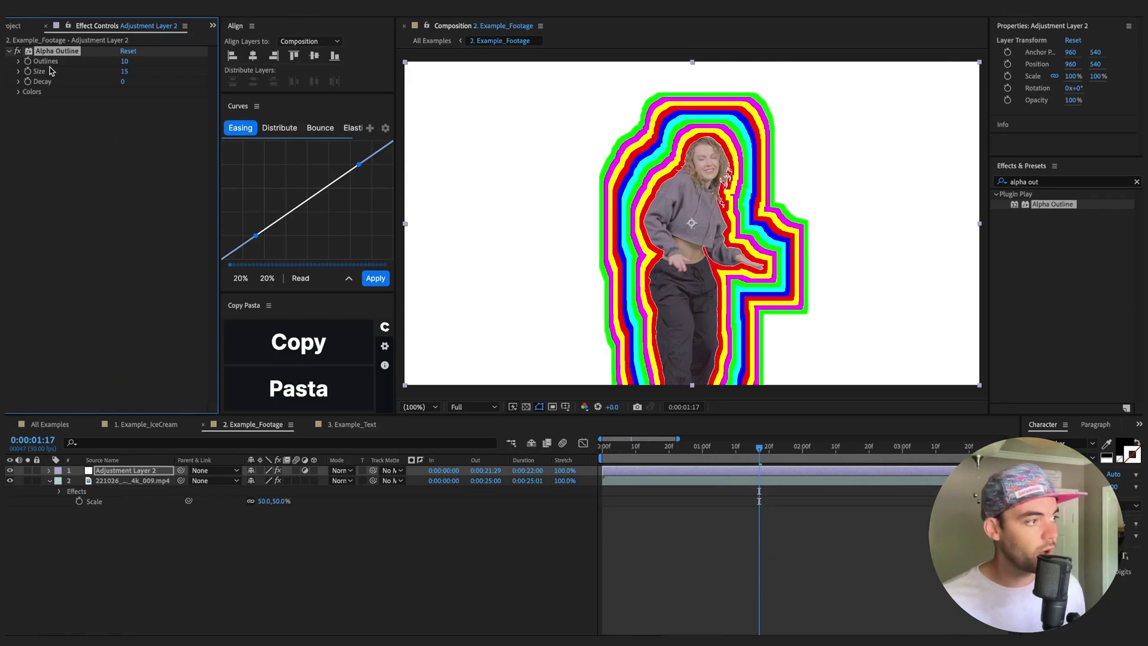
click(122, 71)
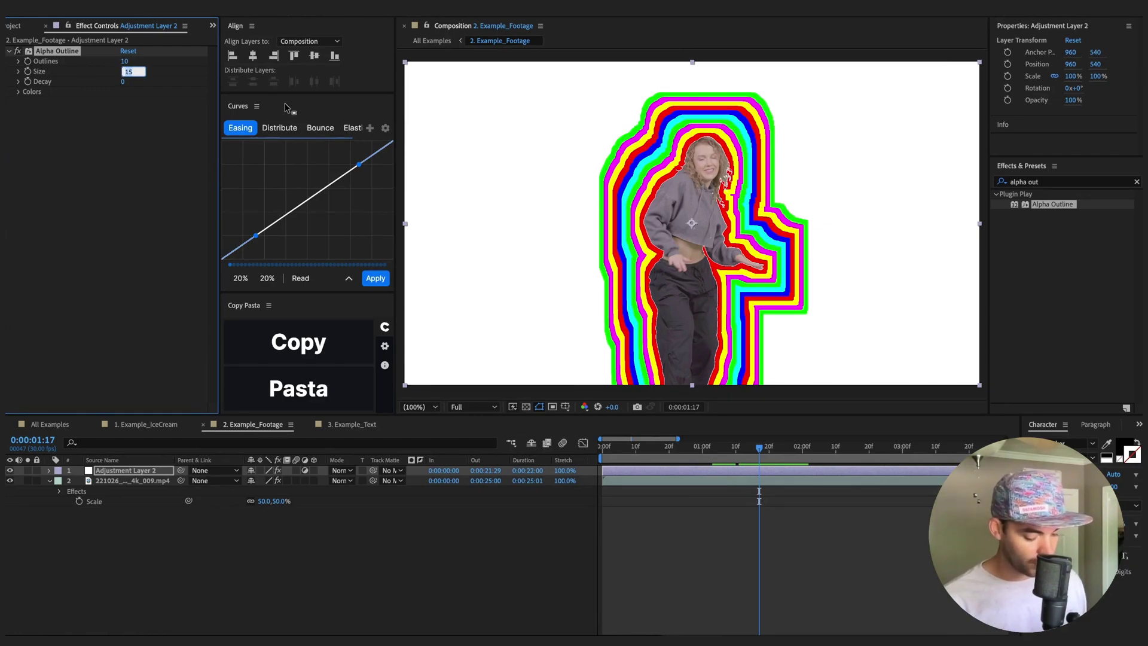
text(40)
key(Return)
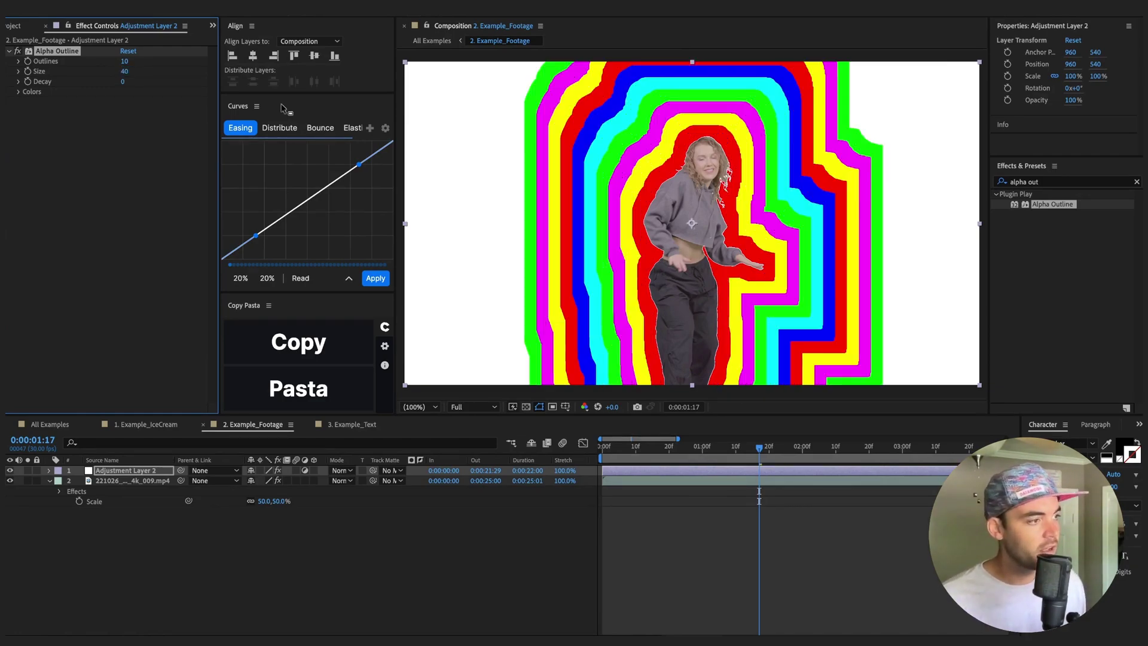
drag(123, 81, 43, 87)
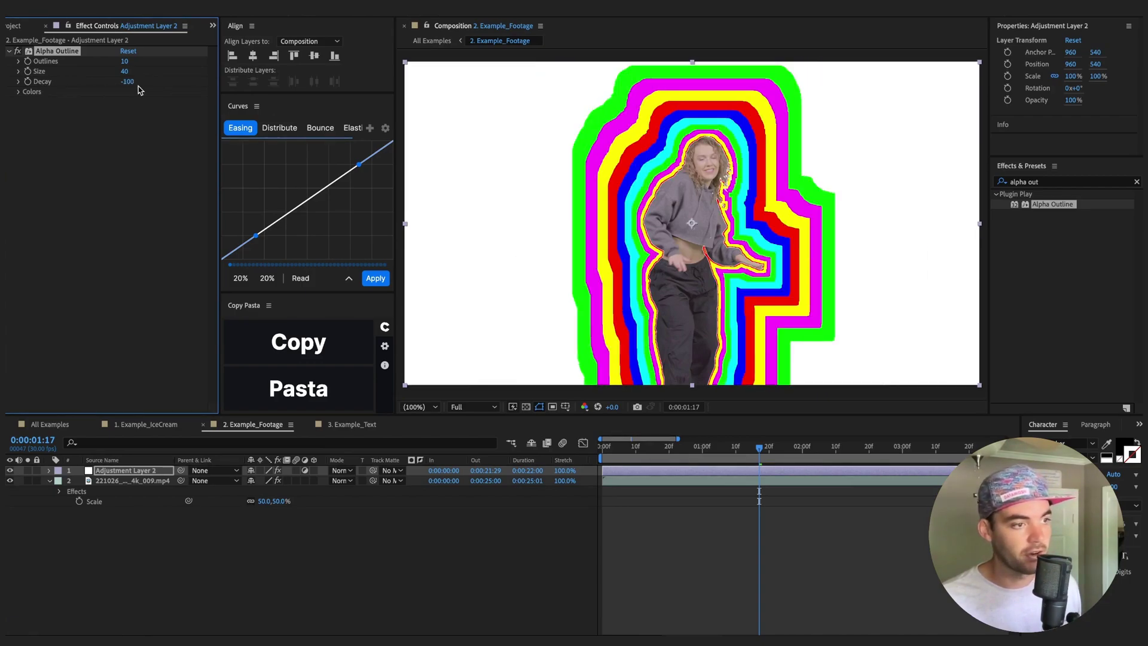
drag(125, 82, 129, 86)
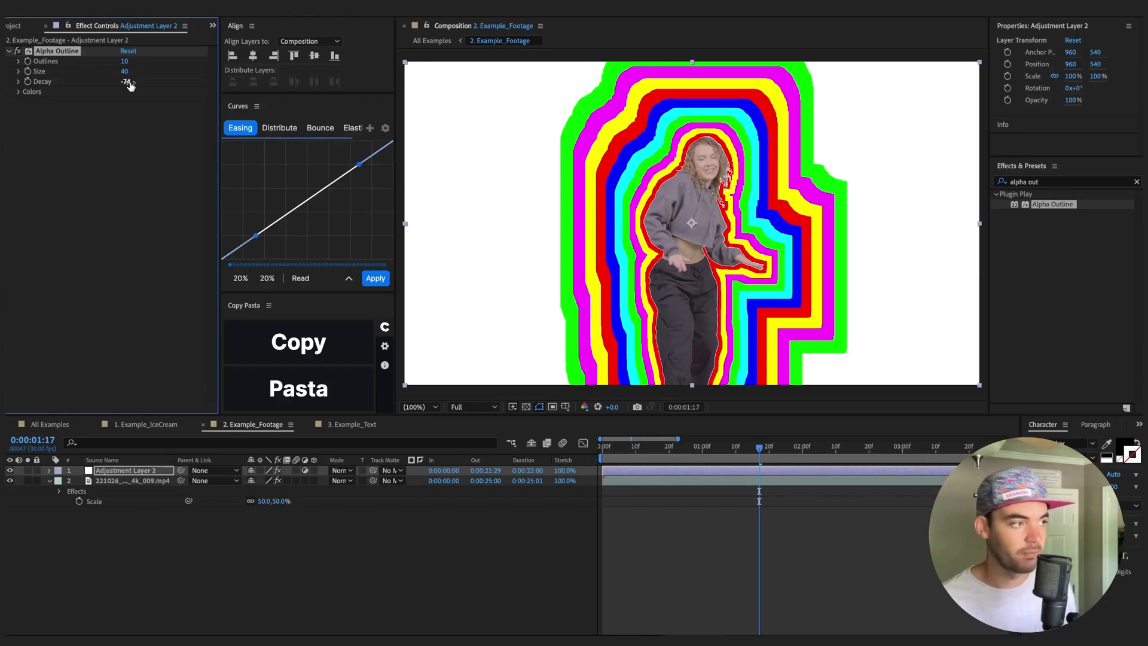
Expand Colors and cycle the dancer outline's Random Color Seed, settling on 61.
click(19, 91)
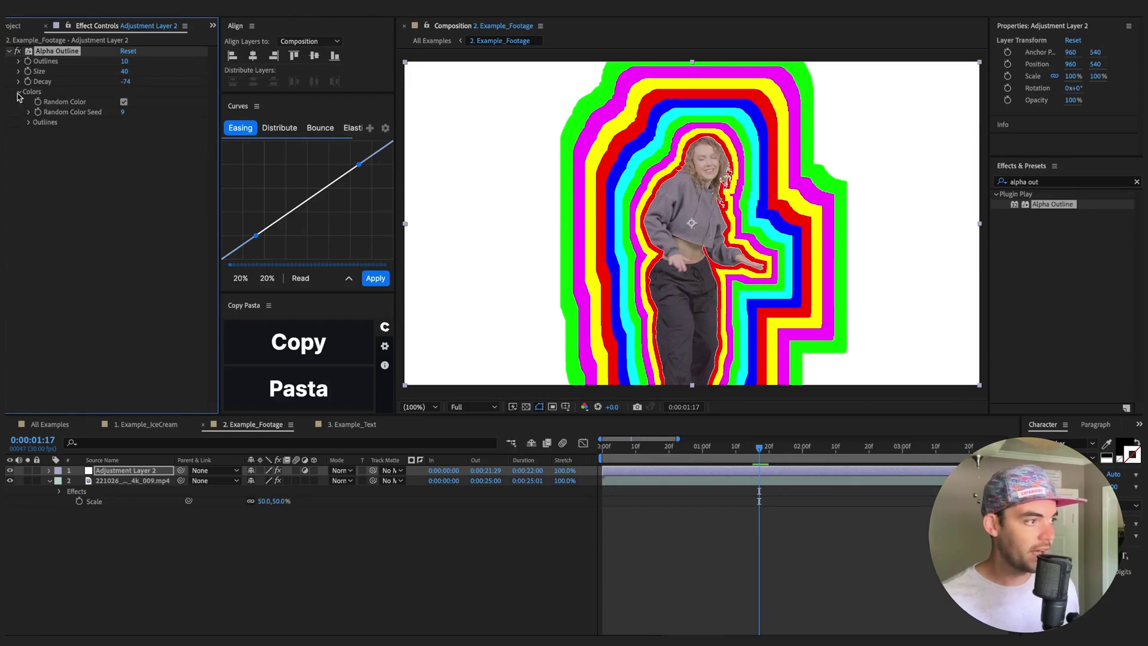
click(122, 113)
text(11)
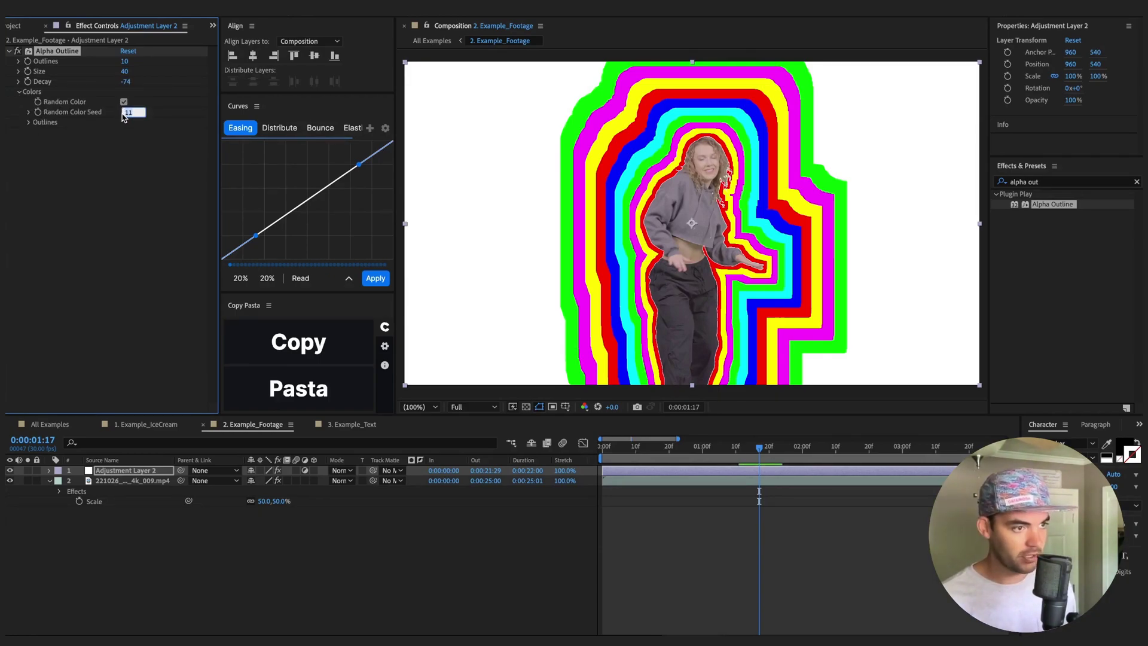
key(Return)
key(Up)
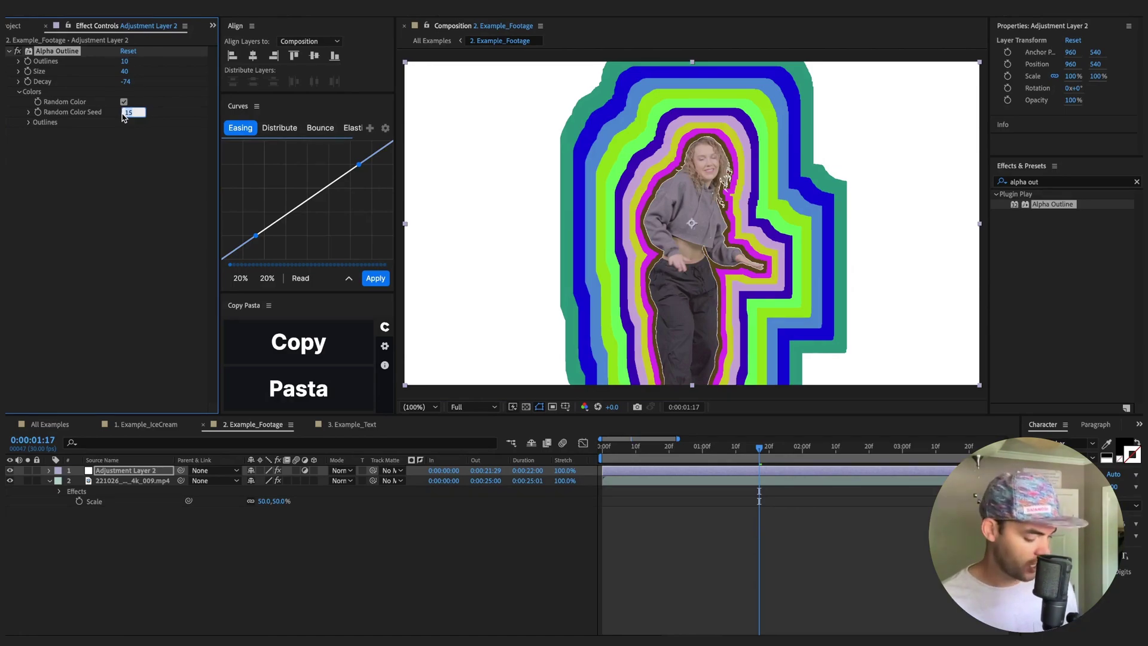
key(Up)
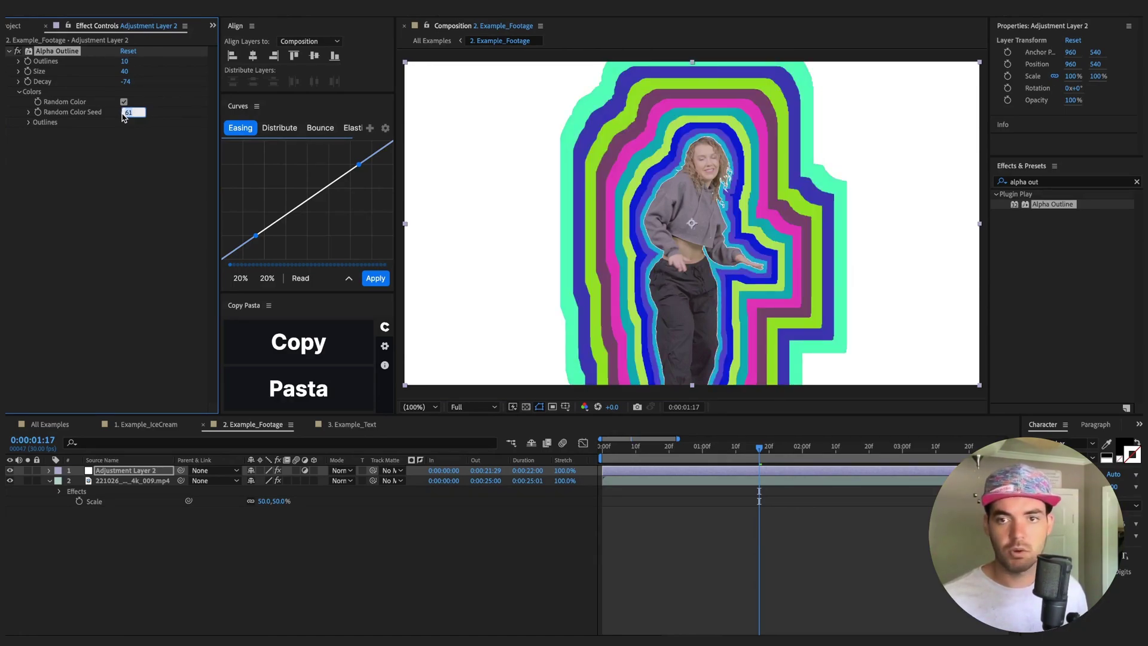
click(692, 508)
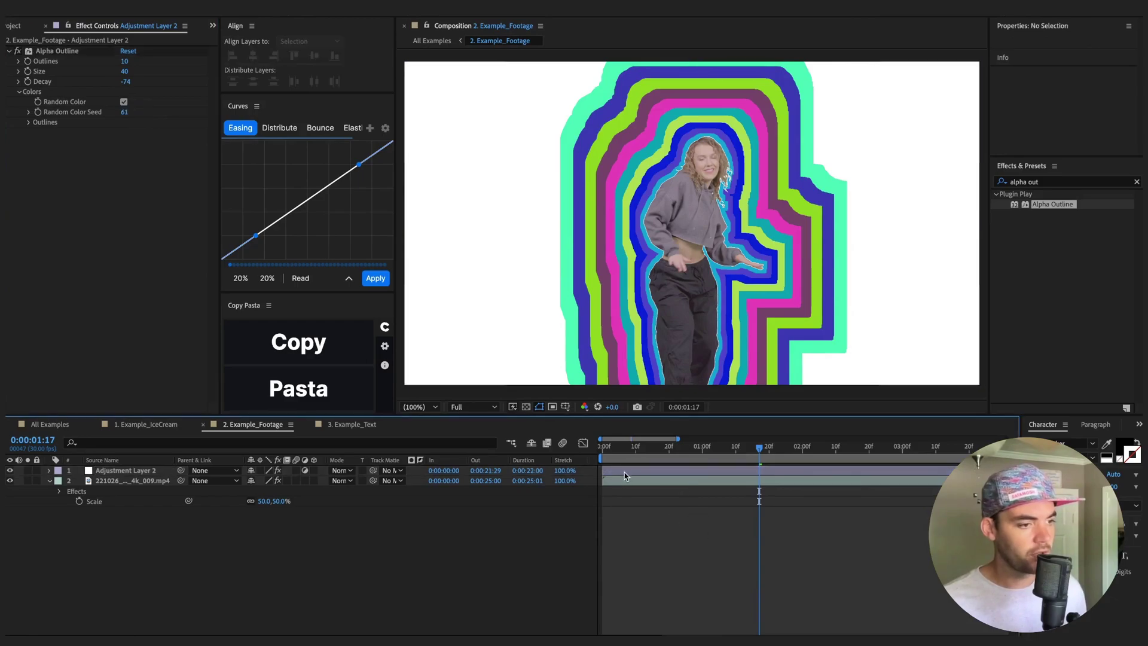
click(602, 458)
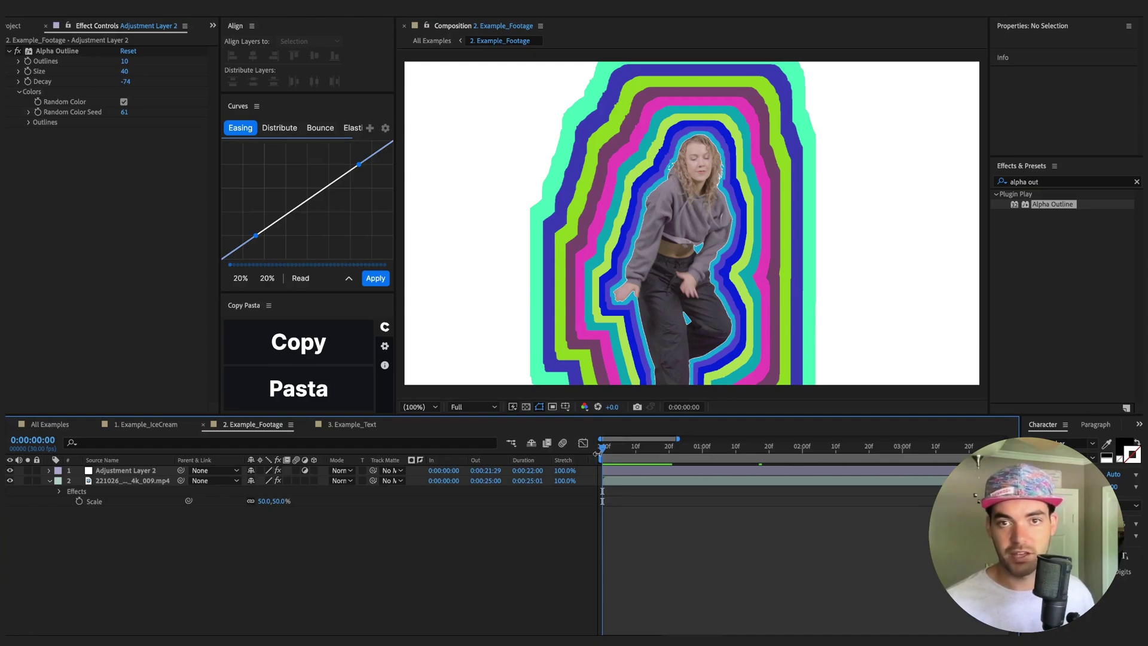
key(space)
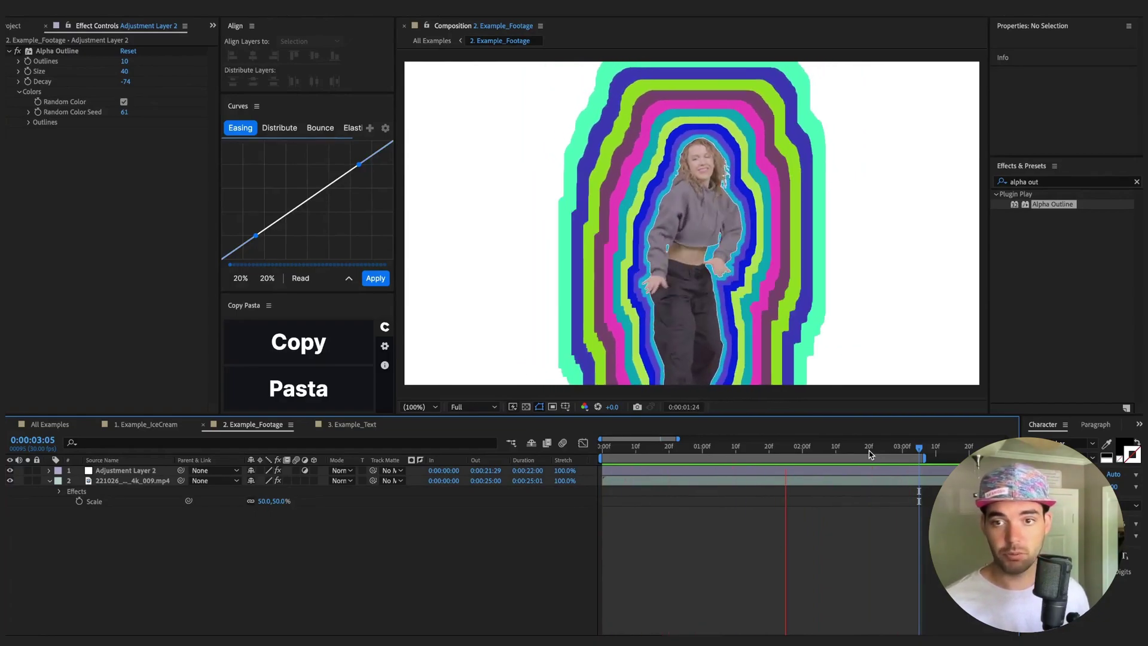
key(space)
Switch to 3. Example_Text and scrub the time ruler until GOOD TIMES appears.
click(348, 427)
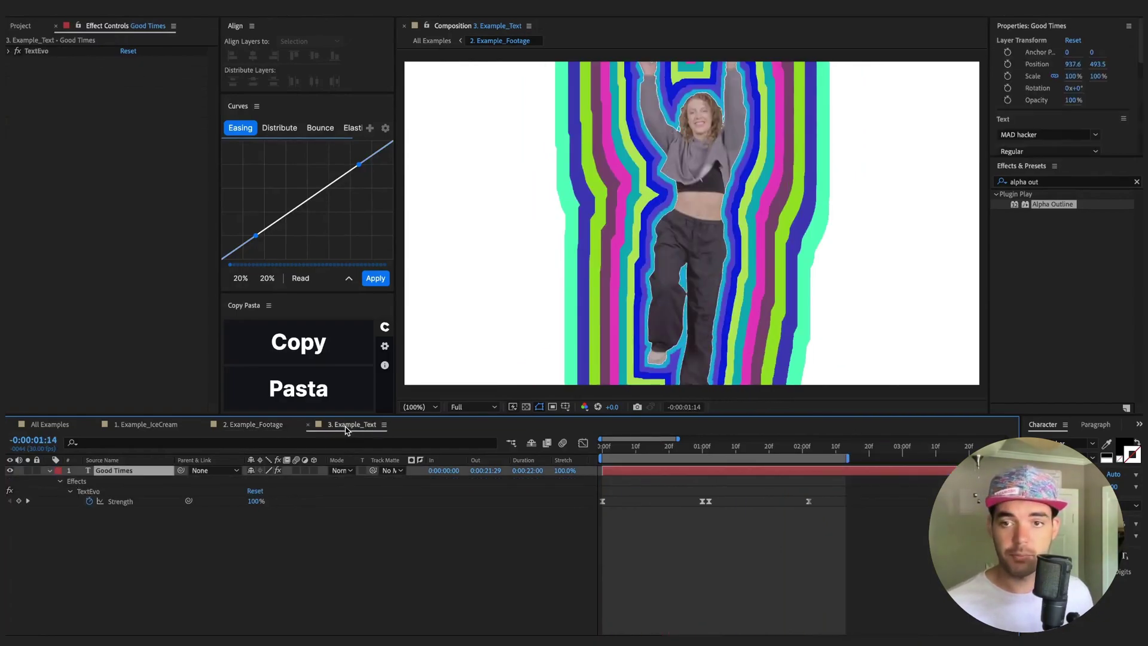
click(697, 449)
drag(697, 449, 699, 475)
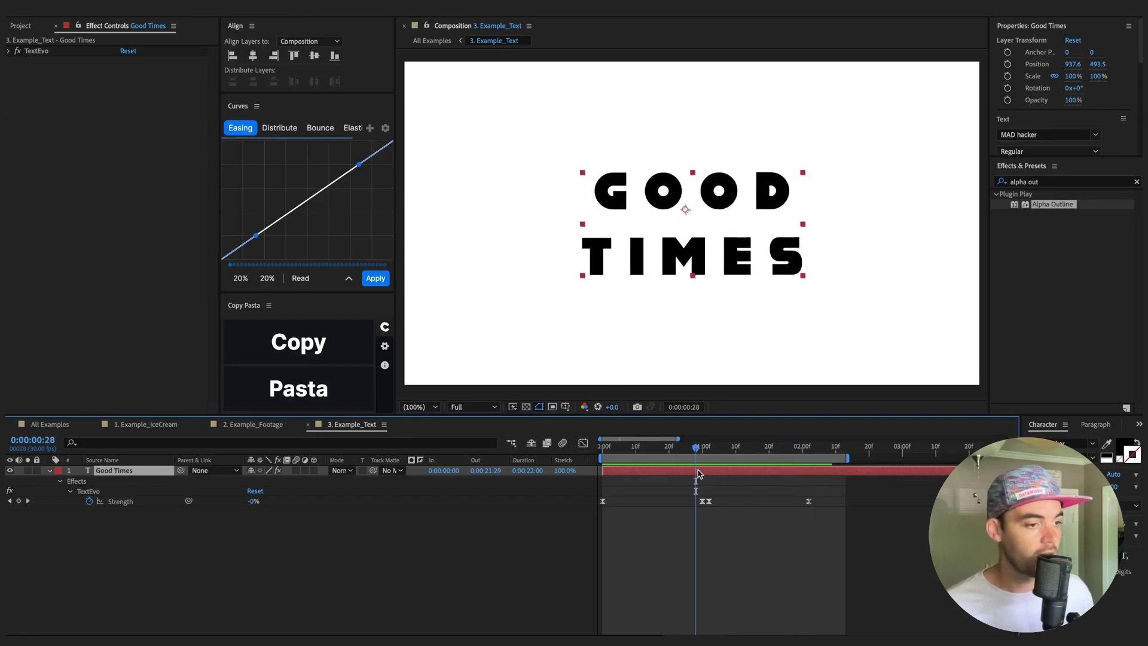
Apply Alpha Outline to the Good Times text layer: 10 outlines, Size 15, Decay 0.
double_click(1059, 207)
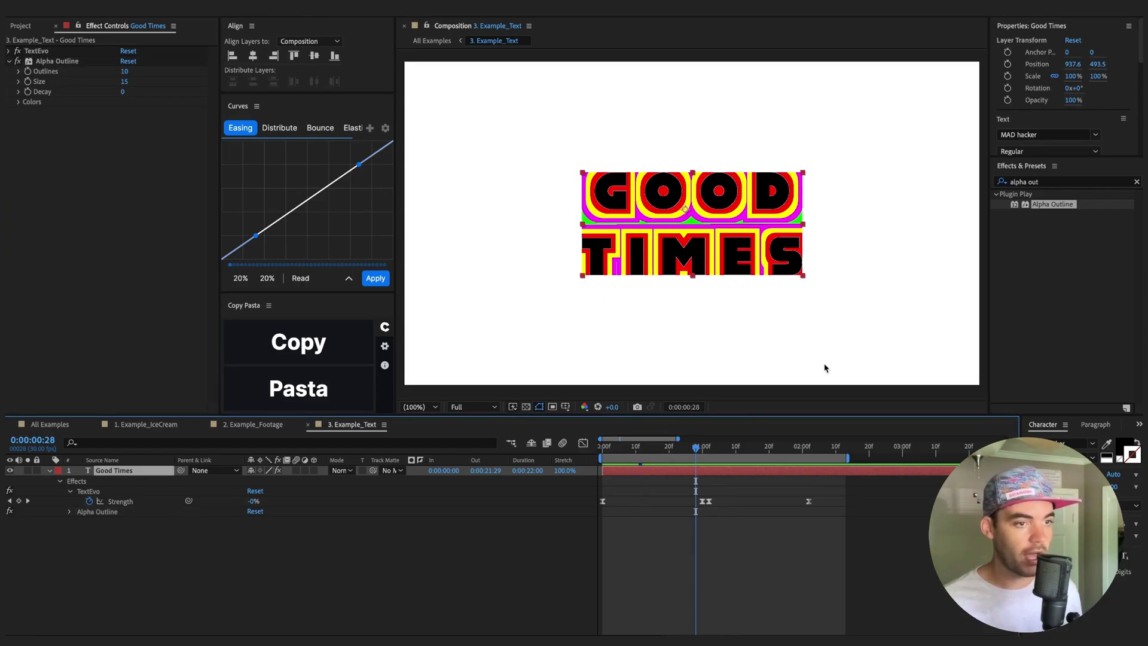
click(1048, 182)
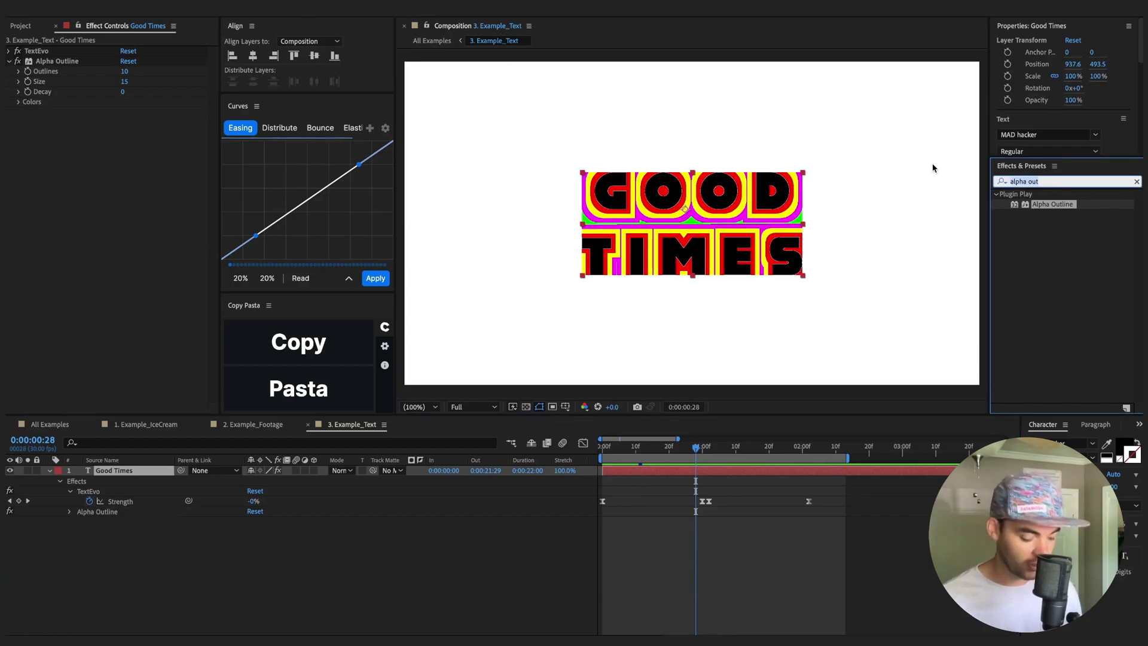
Apply Motion Tile to the Good Times layer and move it above Alpha Outline.
text(motion)
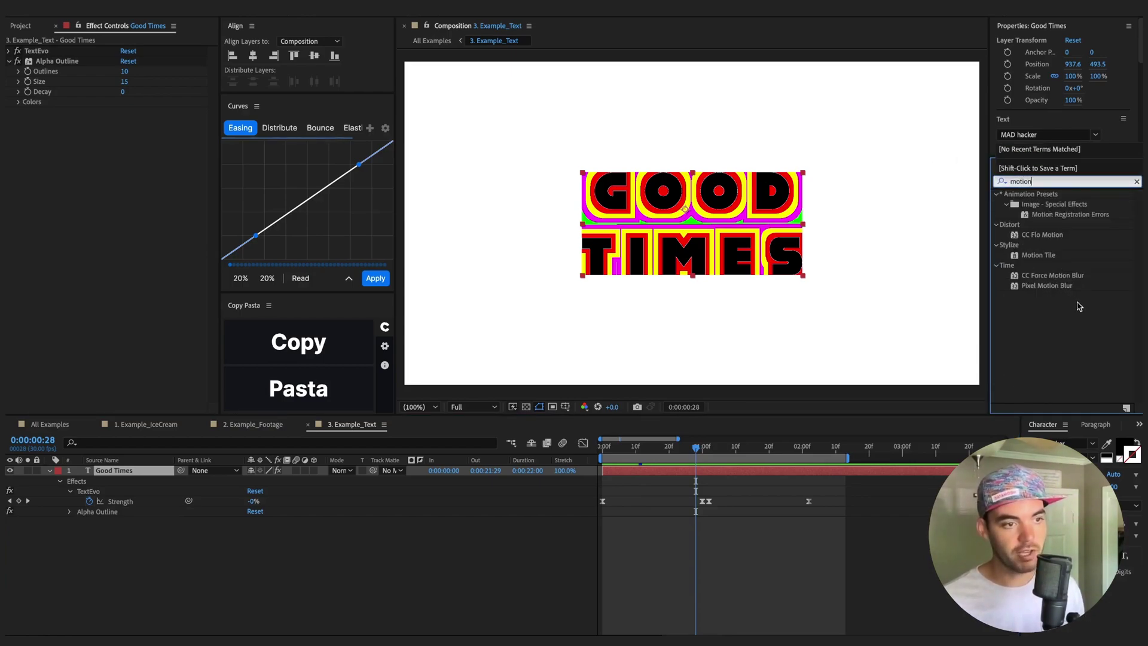
drag(1039, 256, 664, 472)
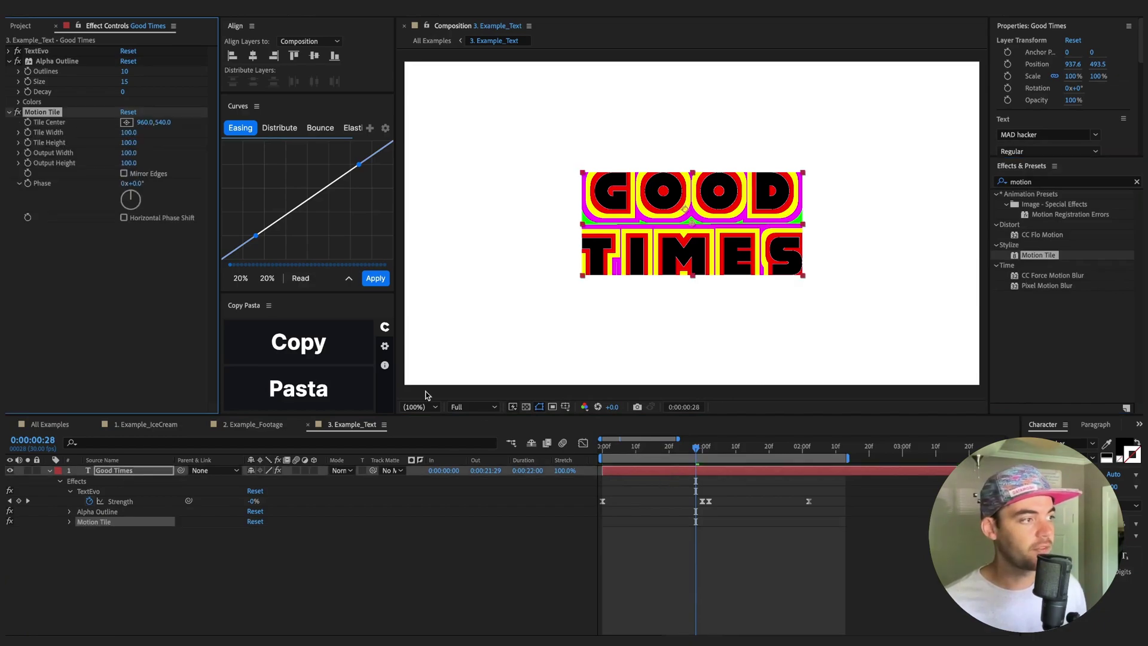
drag(46, 116, 48, 58)
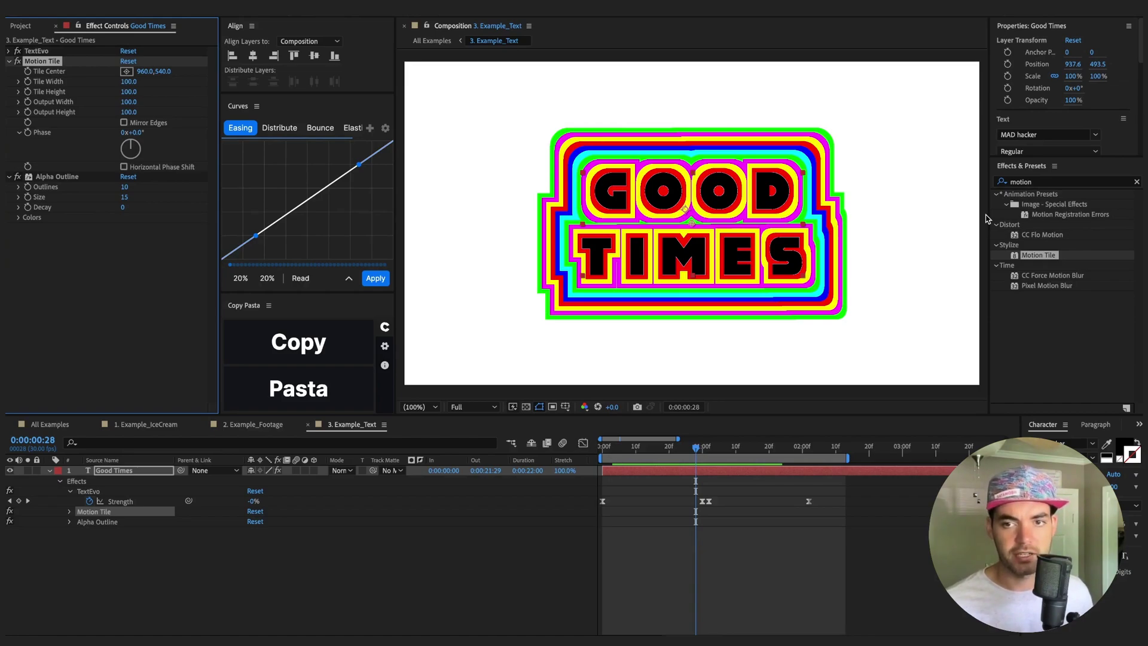
click(72, 255)
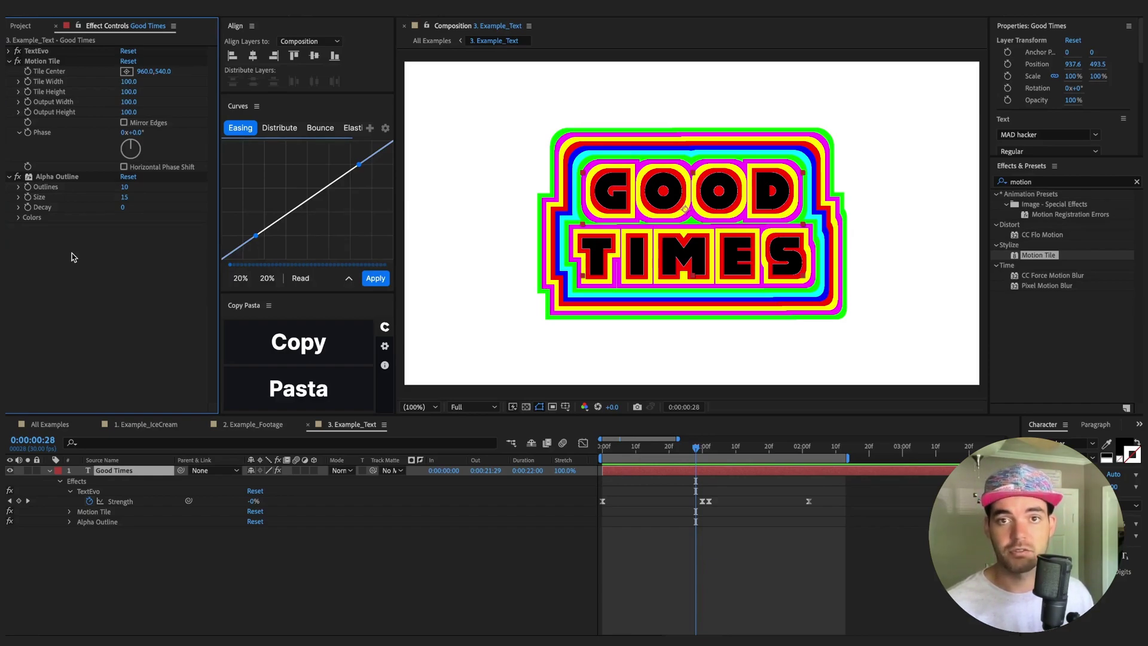
Preview the text, expand Alpha Outline's Colors and set the Random Color Seed to 52.
key(space)
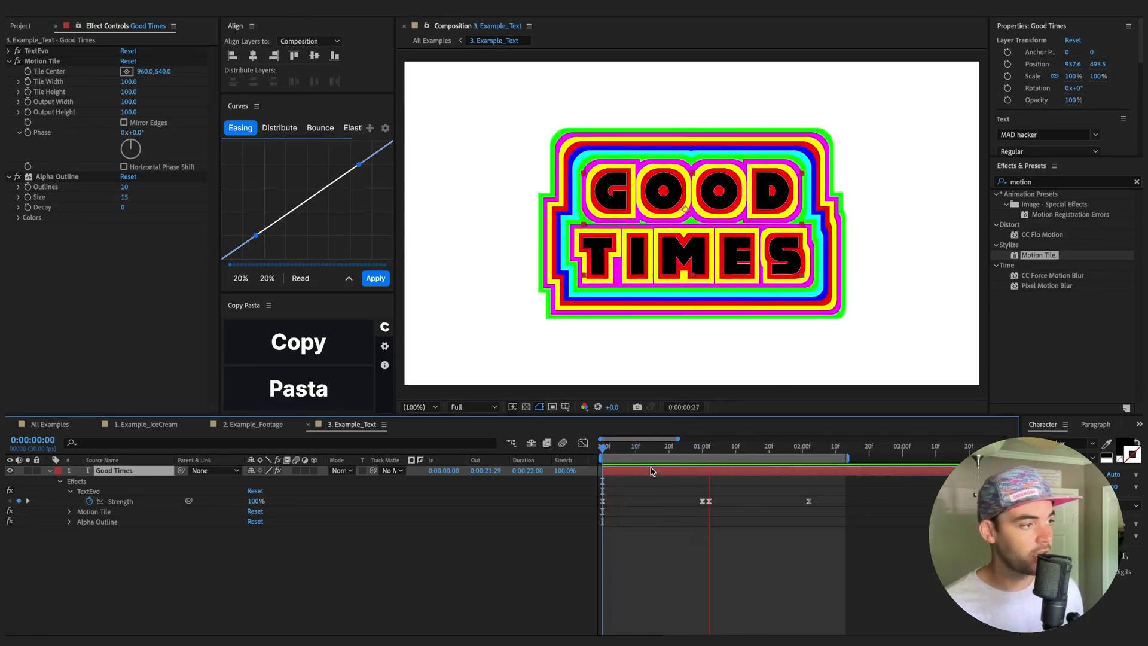
click(18, 223)
click(18, 220)
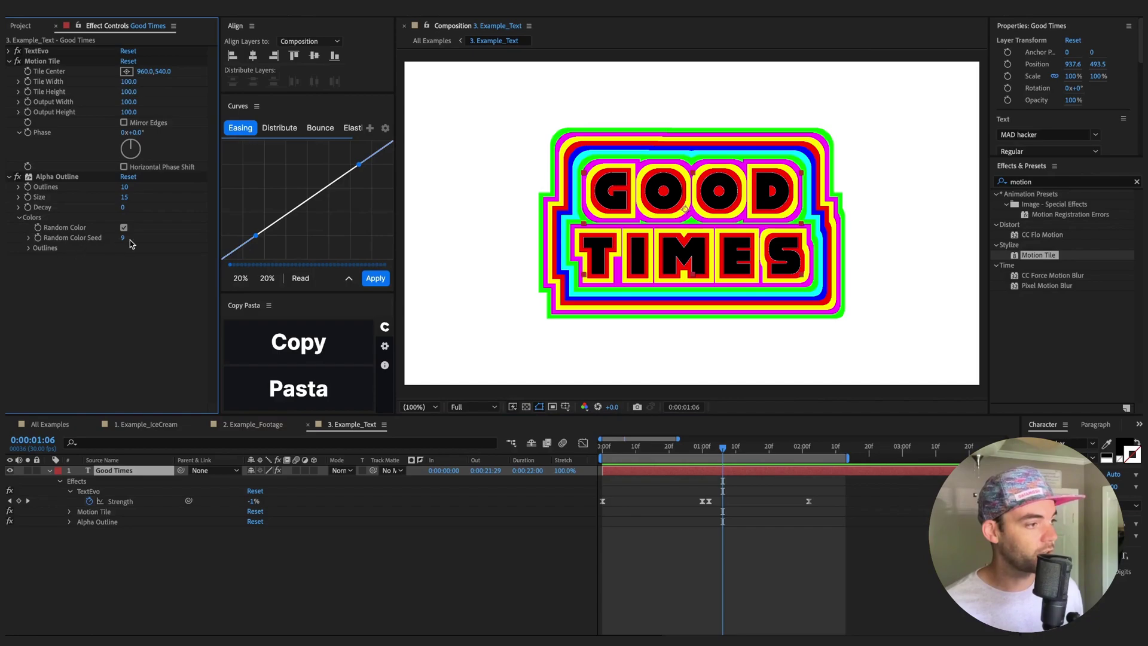
key(BackSpace)
text(50)
key(Return)
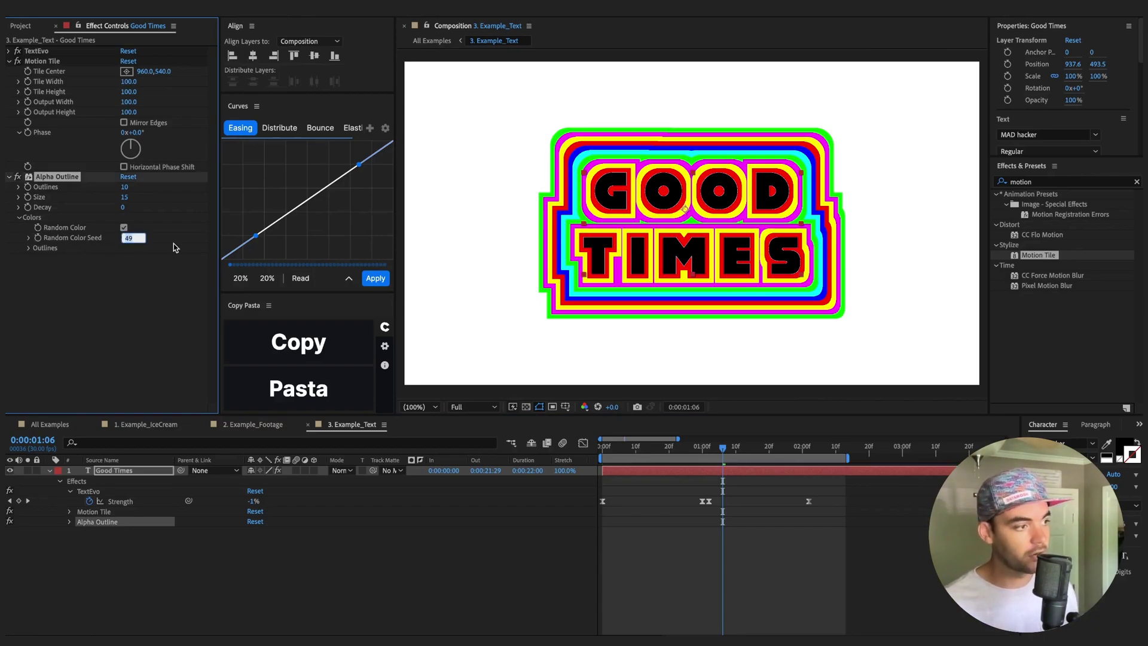
key(Up)
key(Up)
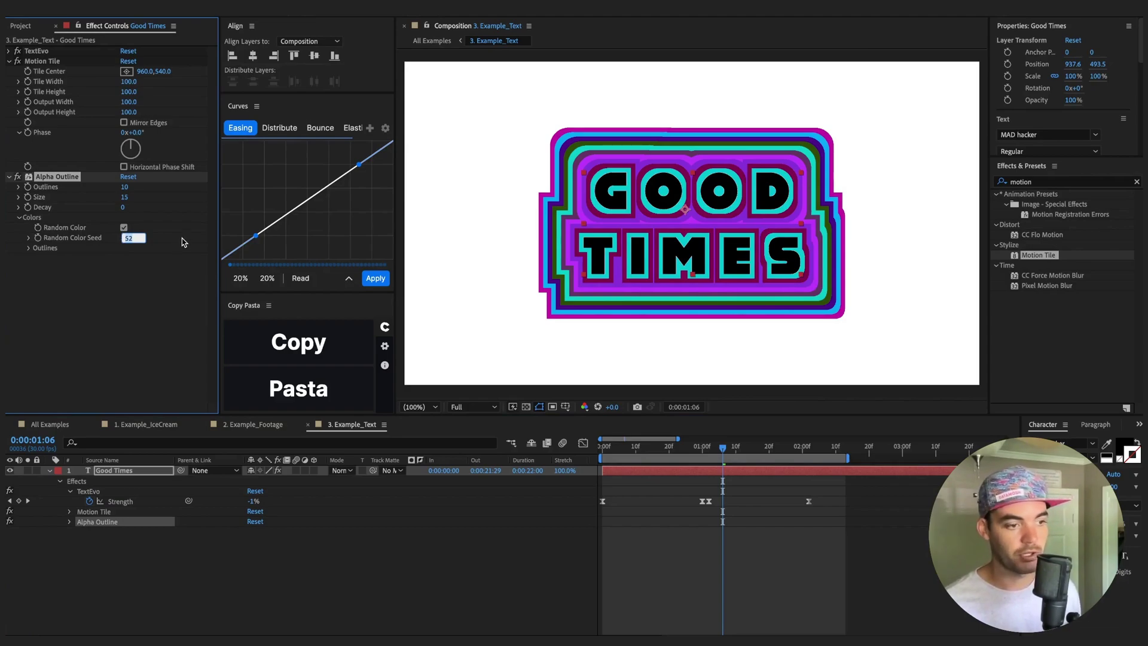
click(76, 301)
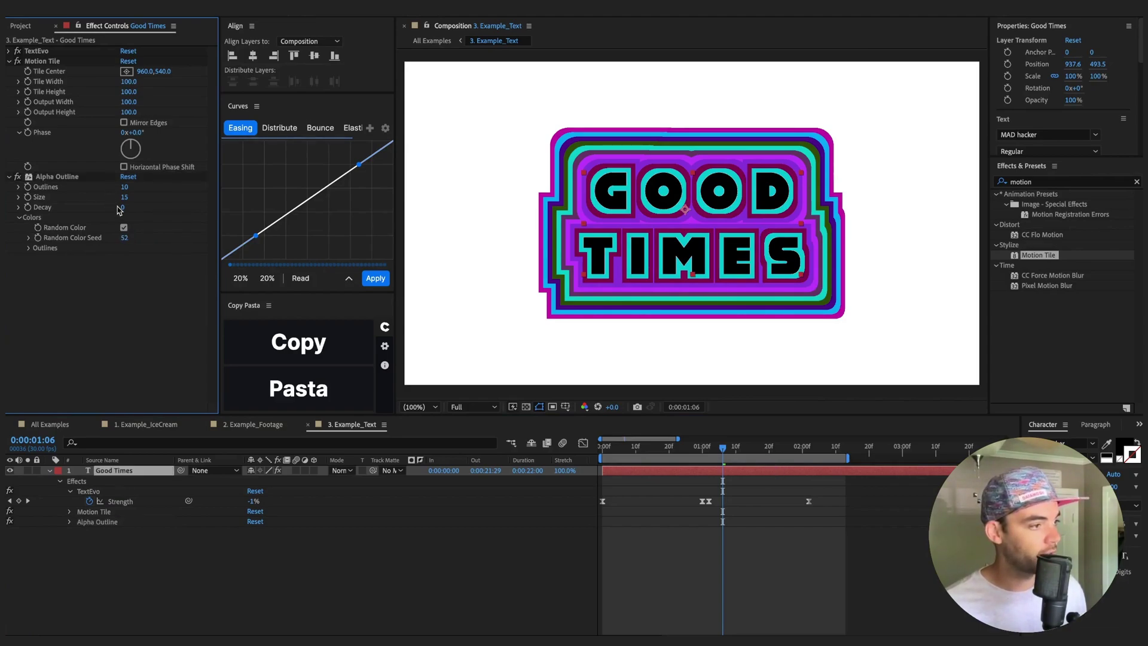
Raise the outline Decay to 52 and step the colour seed up to 58.
mouse_move(123, 206)
mouse_down()
mouse_move(153, 208)
mouse_move(140, 201)
mouse_up()
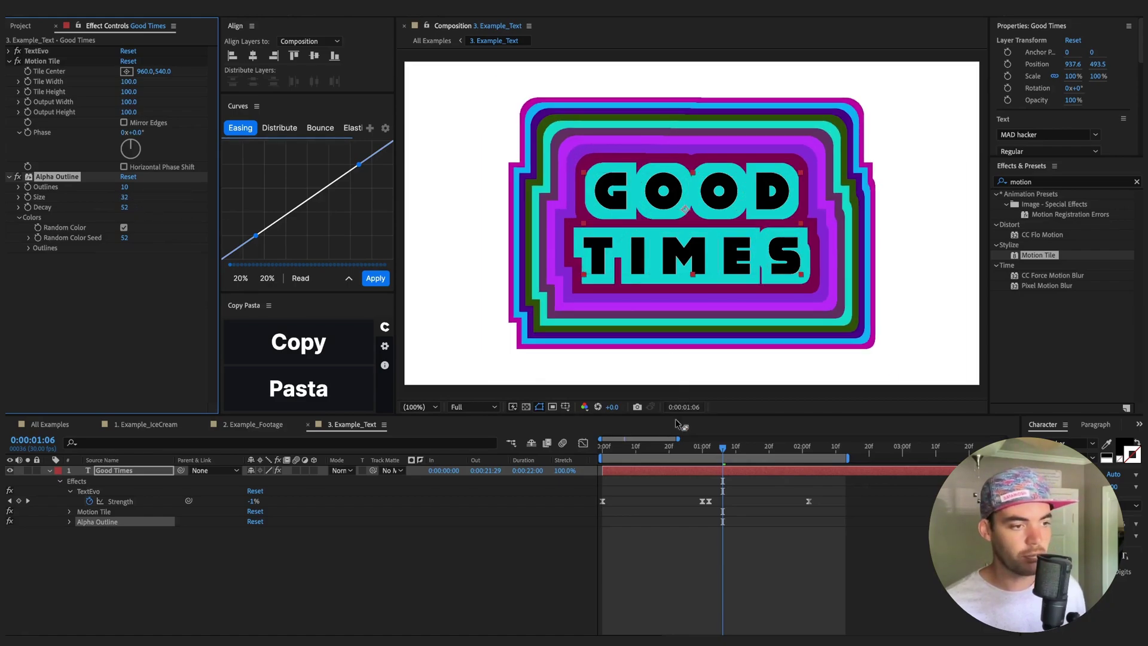
click(624, 449)
drag(623, 458, 602, 457)
click(124, 238)
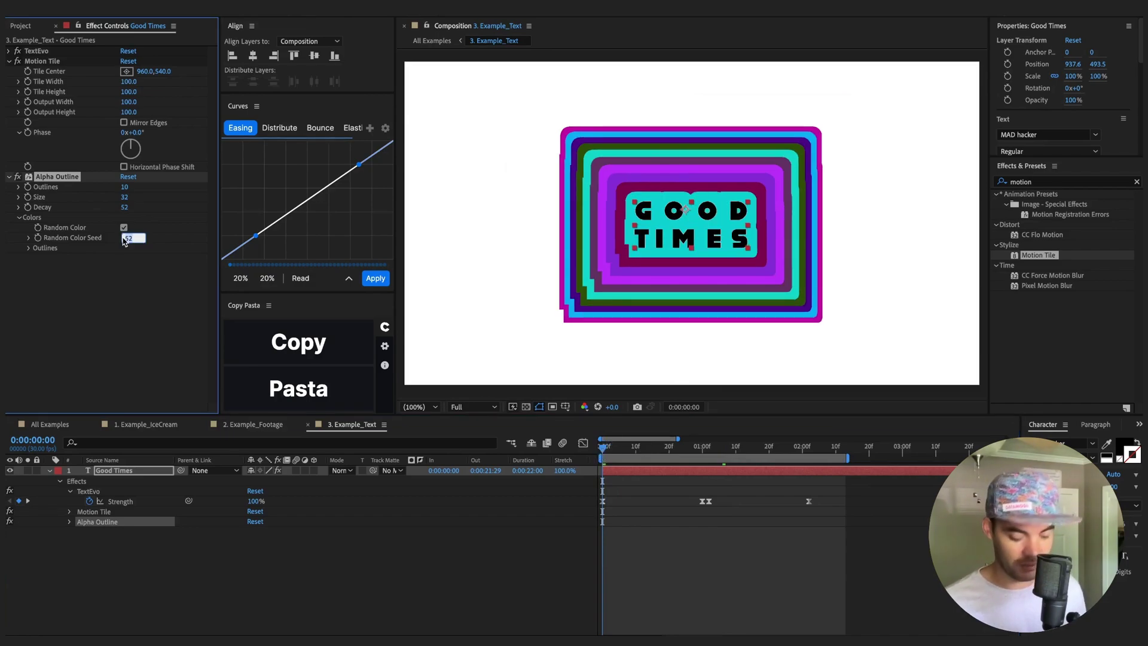
key(Up)
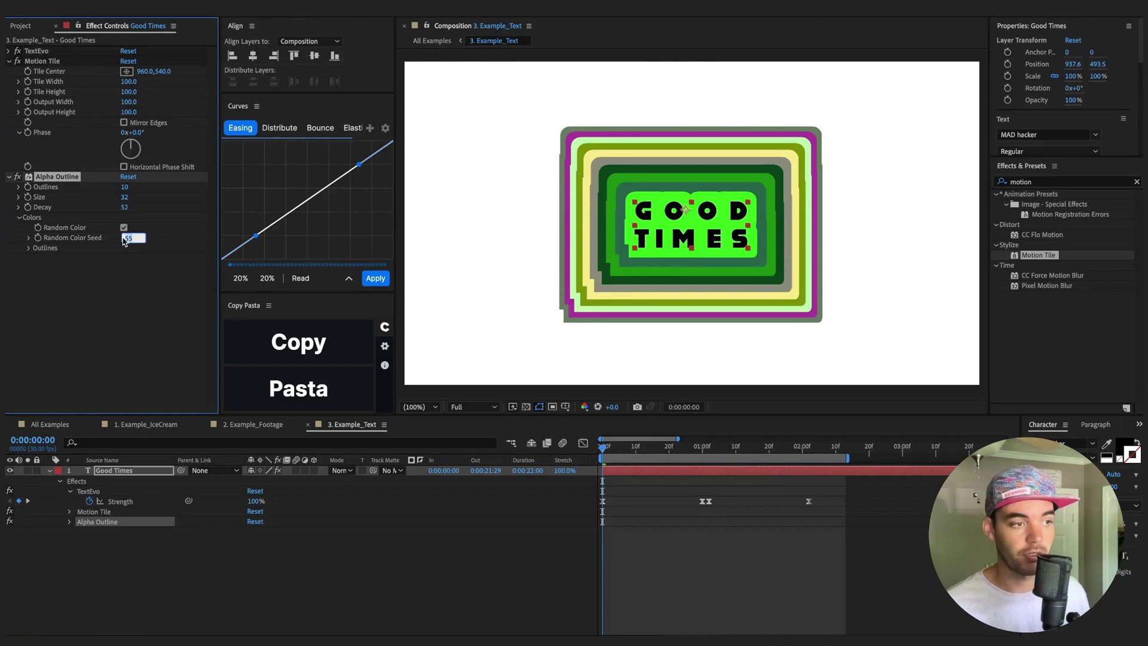
key(Up)
key(Up)
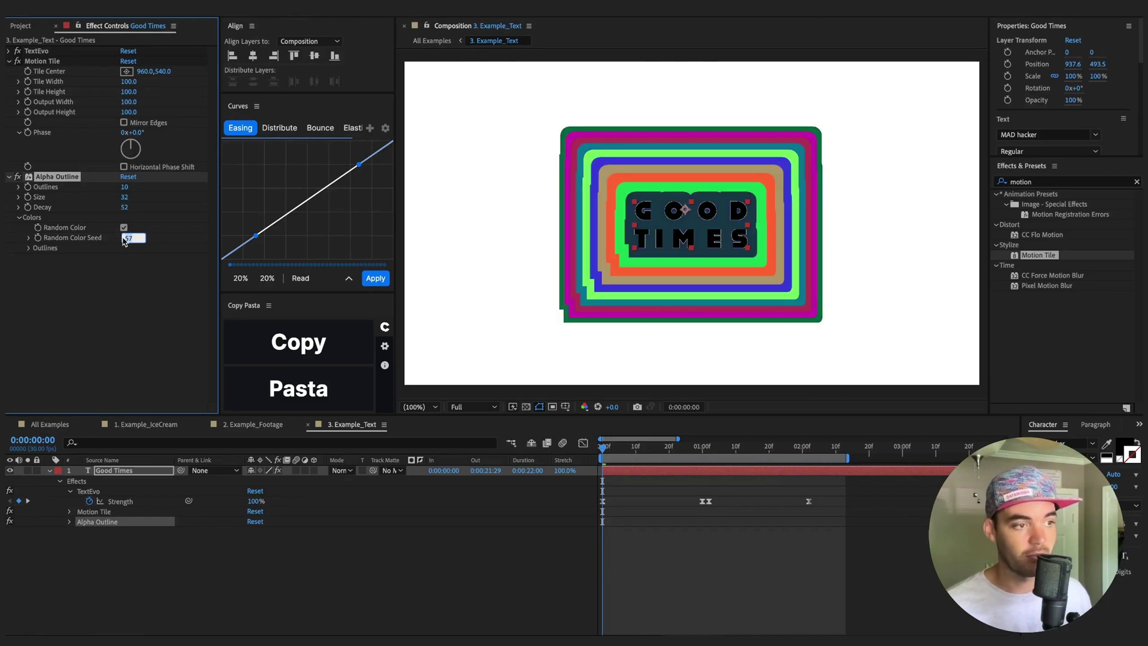
key(Up)
click(708, 447)
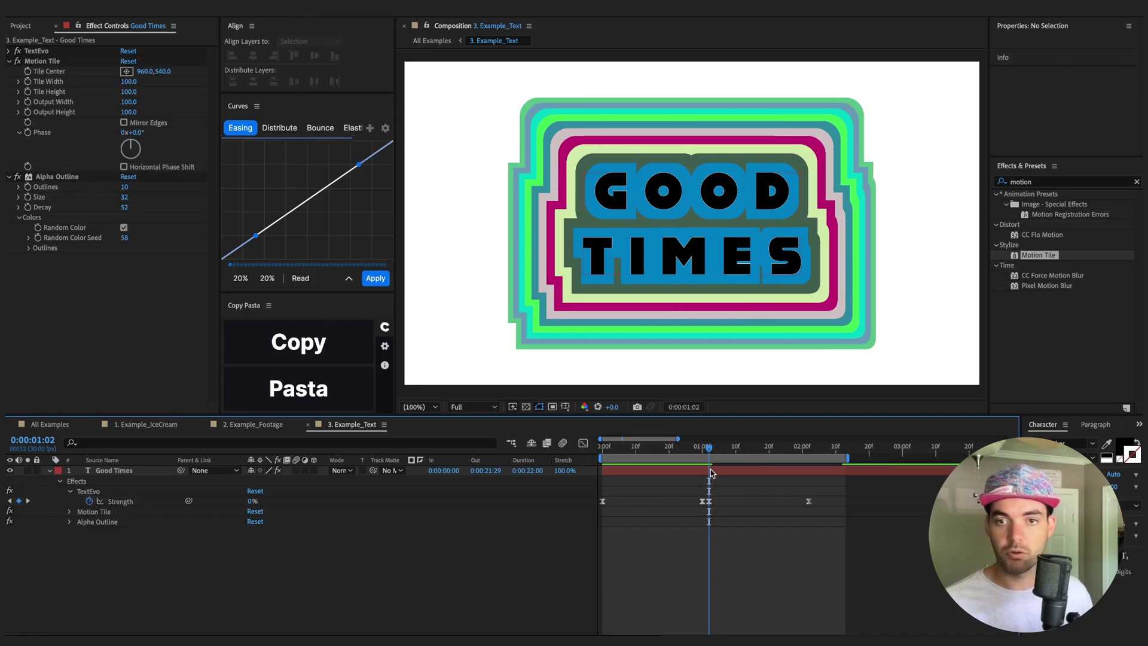
click(110, 26)
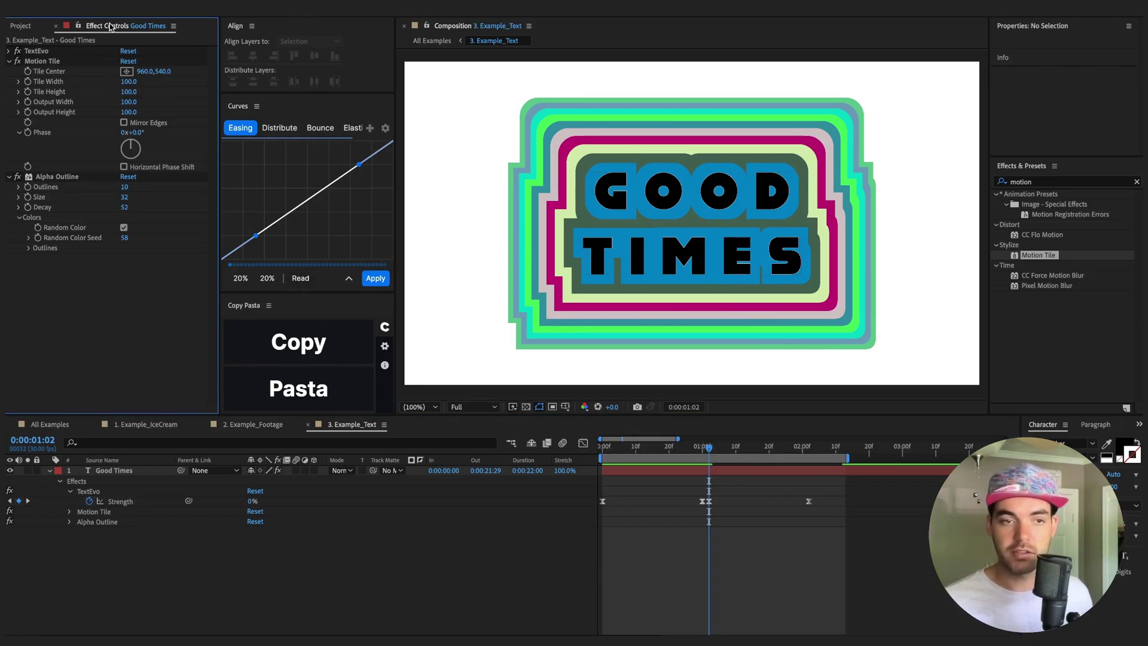
key(ctrl+0)
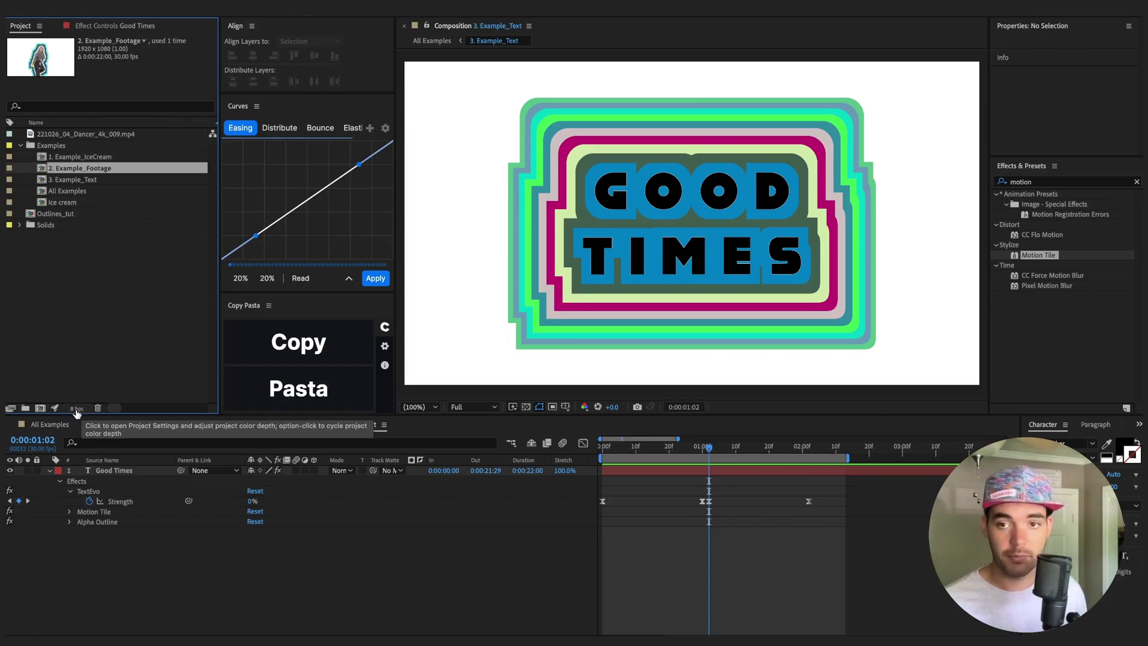
In Project Settings, keep Video Rendering and Effects on Mercury GPU Acceleration (Metal).
click(76, 410)
drag(282, 267, 408, 182)
click(271, 206)
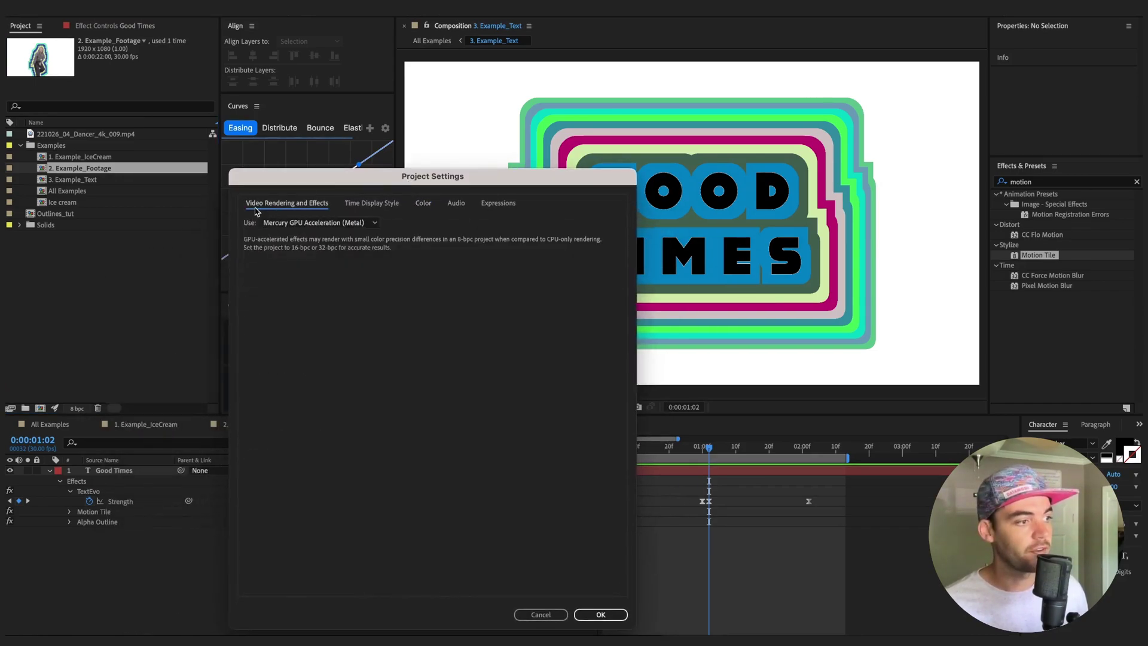
click(298, 224)
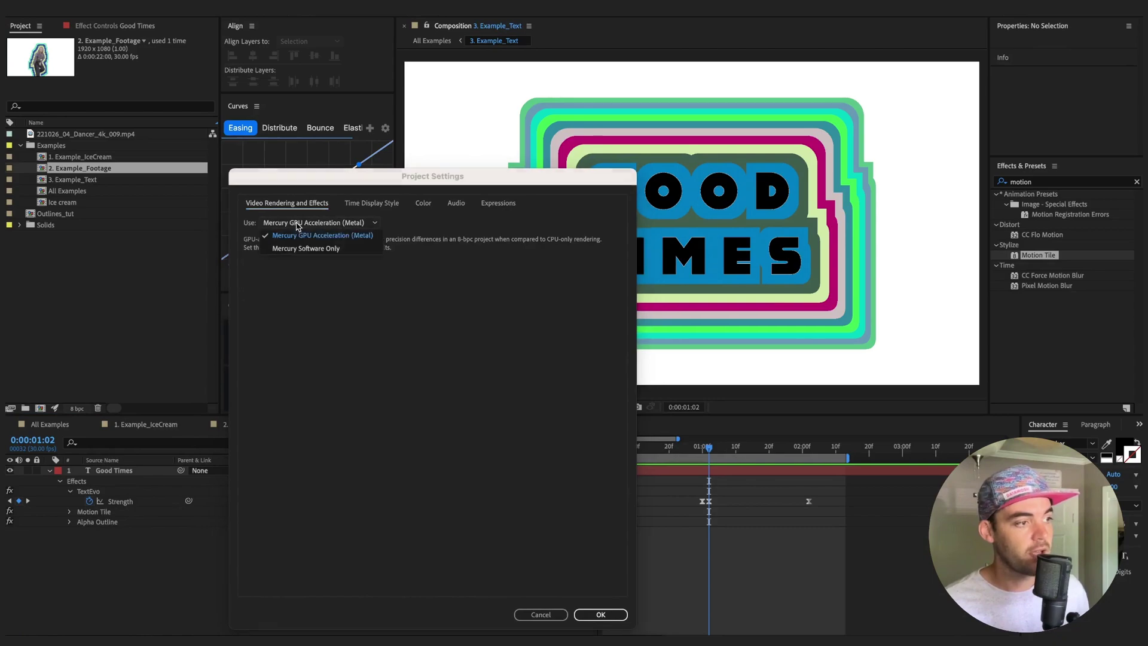
click(329, 238)
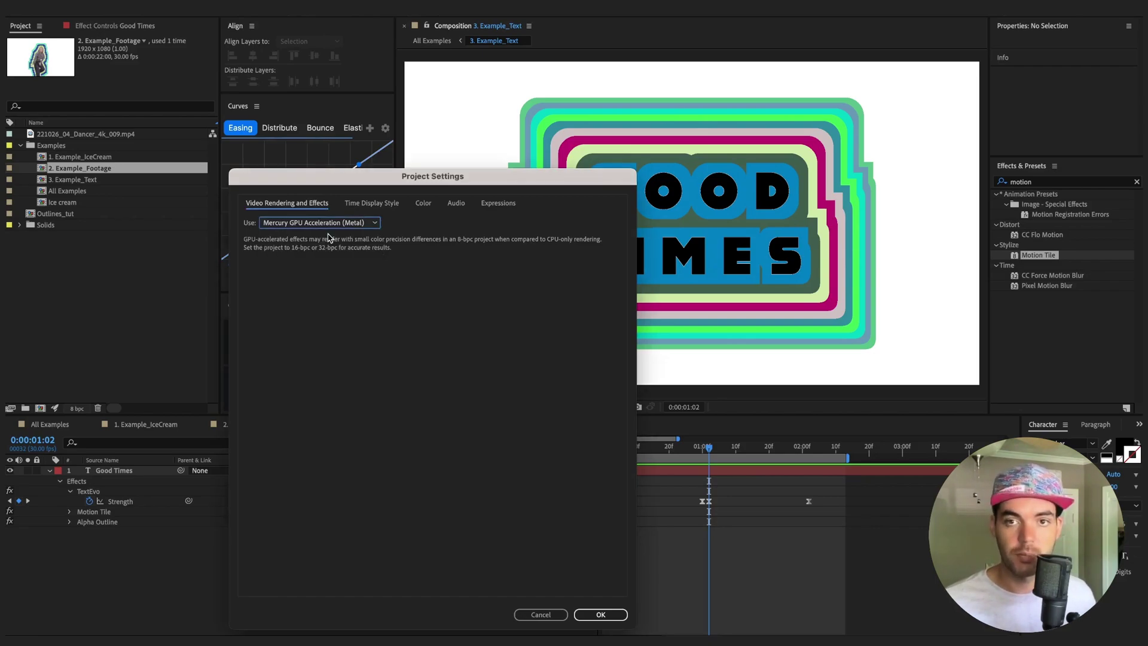